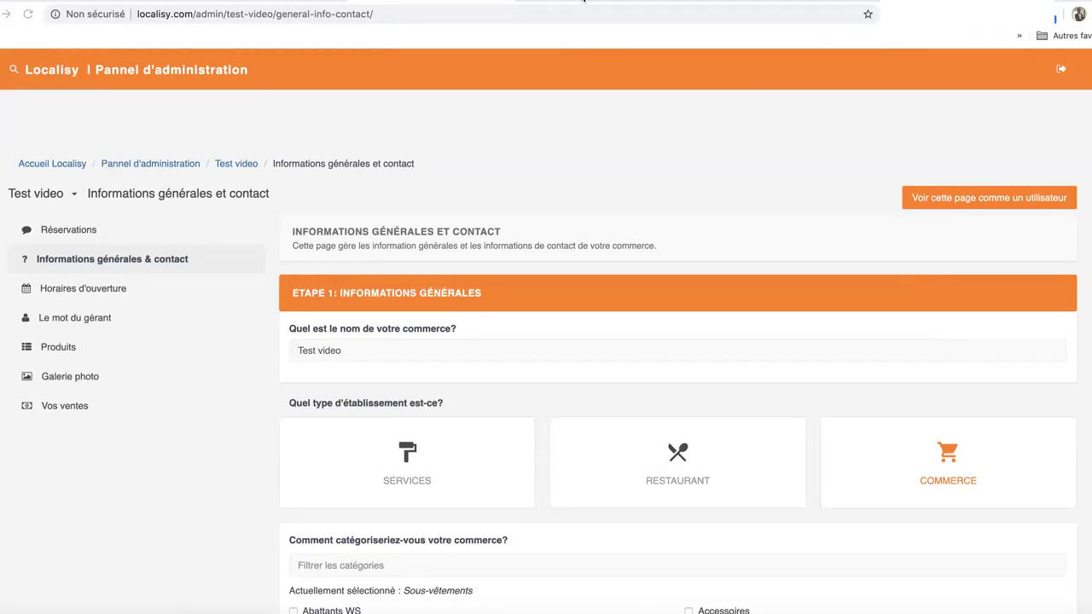
Switch to the shop's public page and view its title area and opening hours
{"action": "left_click", "coordinate": [584, 2]}
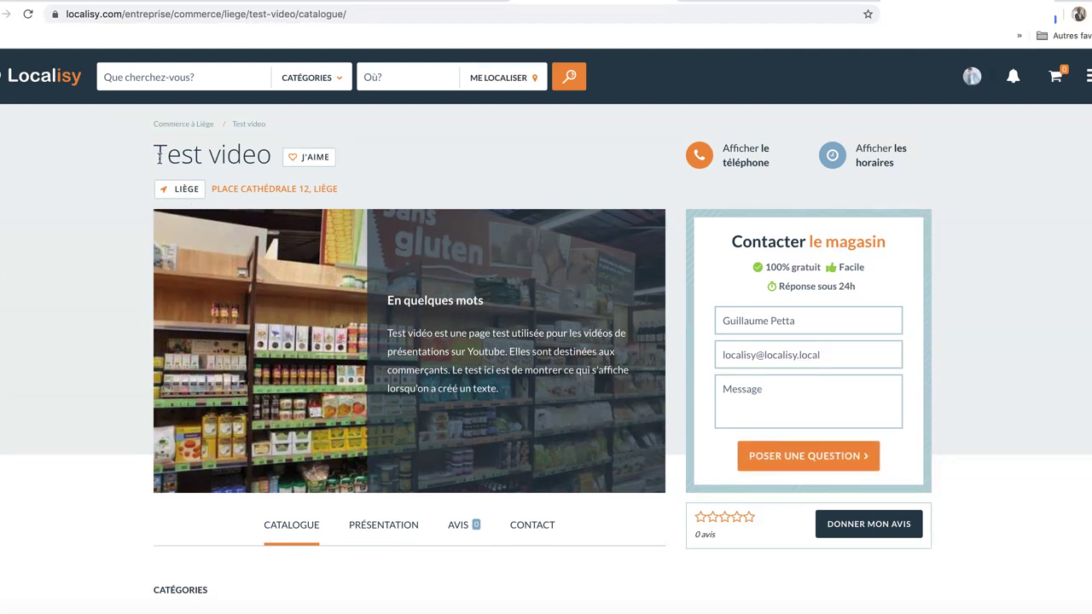
{"action": "left_click_drag", "start_coordinate": [153, 156], "coordinate": [250, 155]}
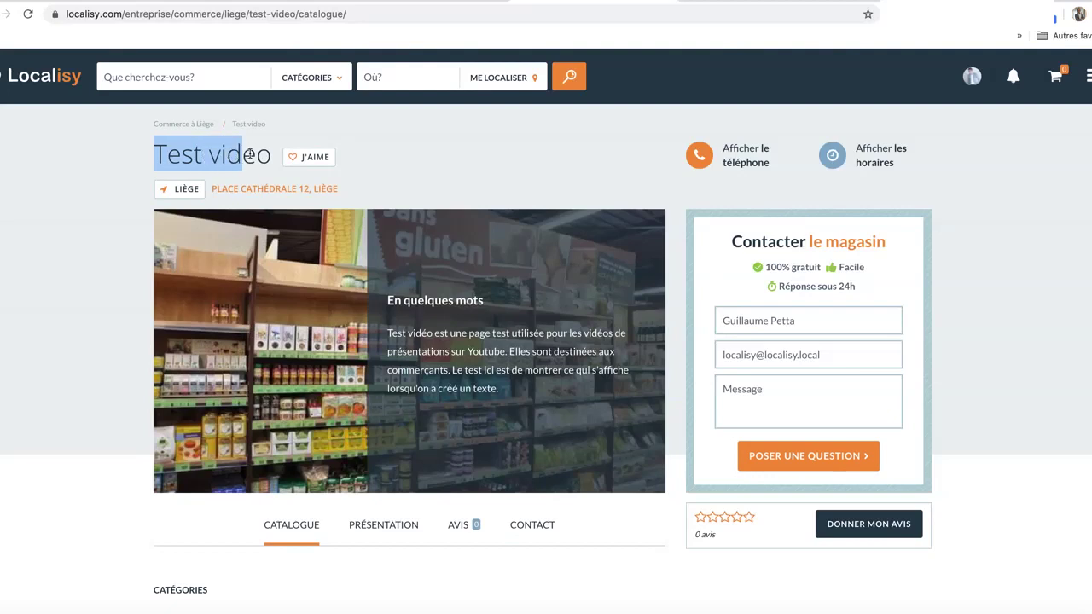
{"action": "left_click", "coordinate": [250, 154]}
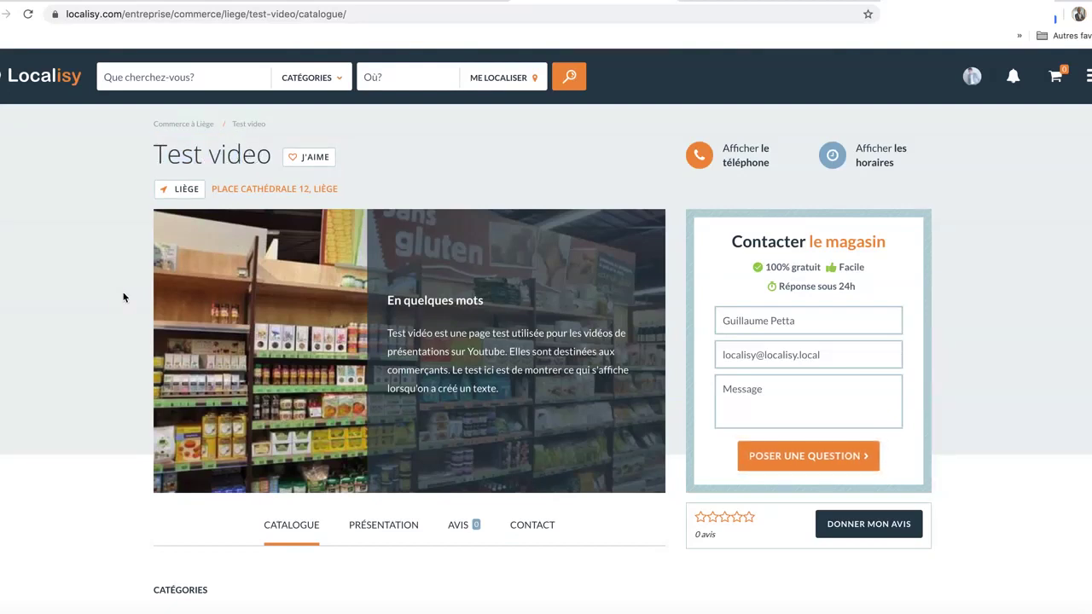
{"action": "scroll", "coordinate": [124, 297], "scroll_direction": "down", "scroll_amount": 1}
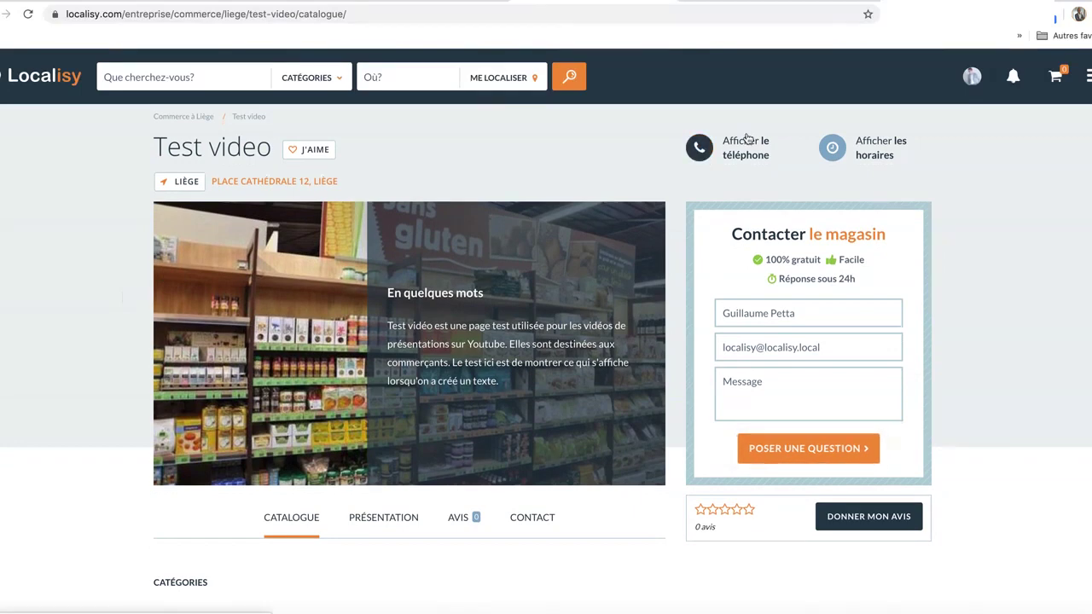
{"action": "left_click", "coordinate": [872, 146]}
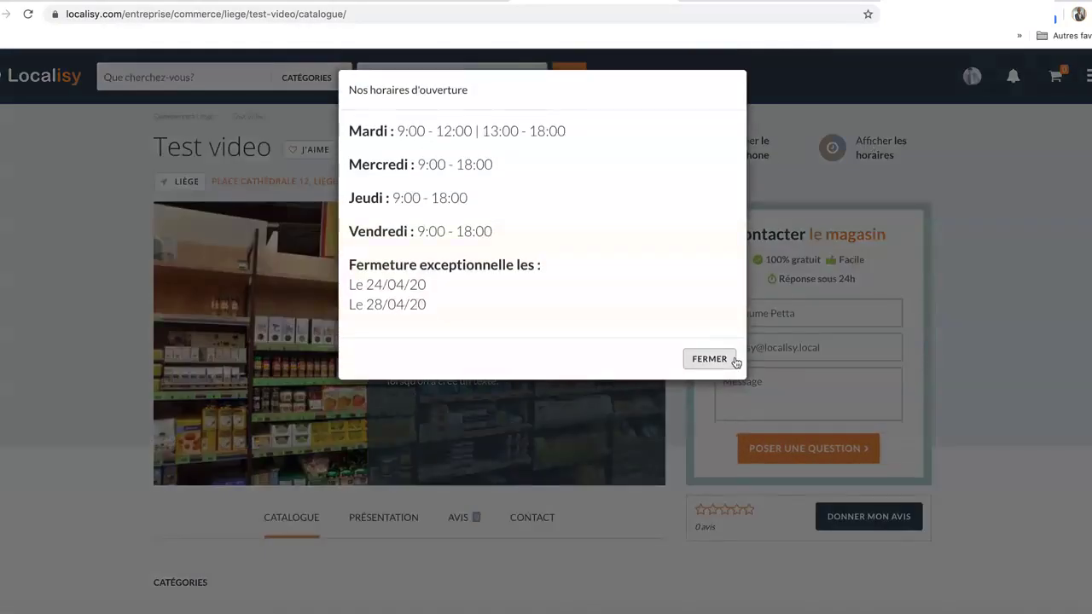
{"action": "left_click", "coordinate": [713, 362]}
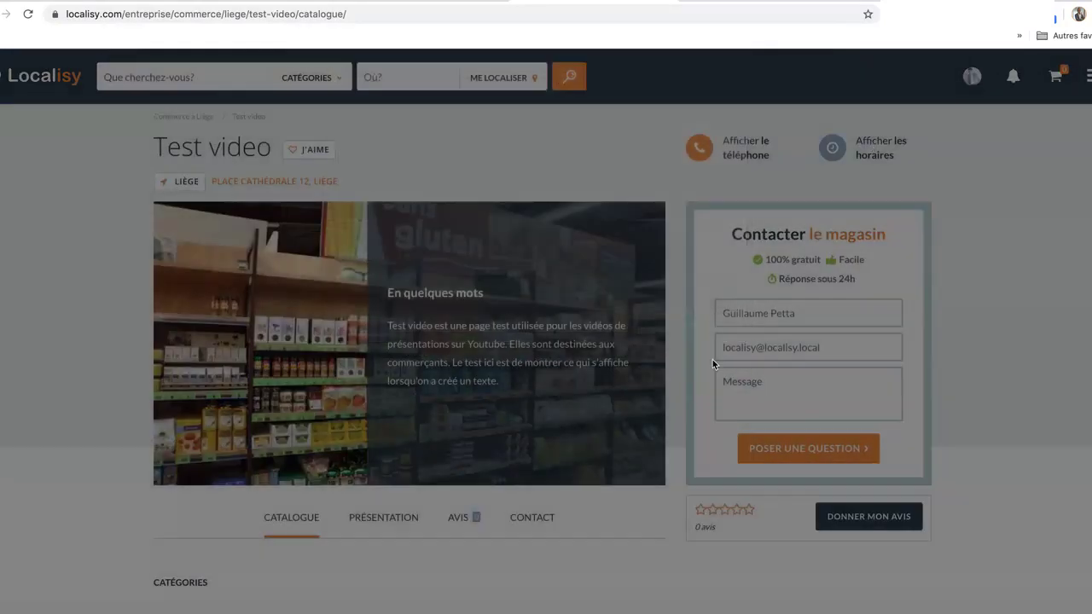
Open the shop's presentation section and review its store photos and the merchant's message
{"action": "scroll", "coordinate": [687, 396], "scroll_direction": "down", "scroll_amount": 3}
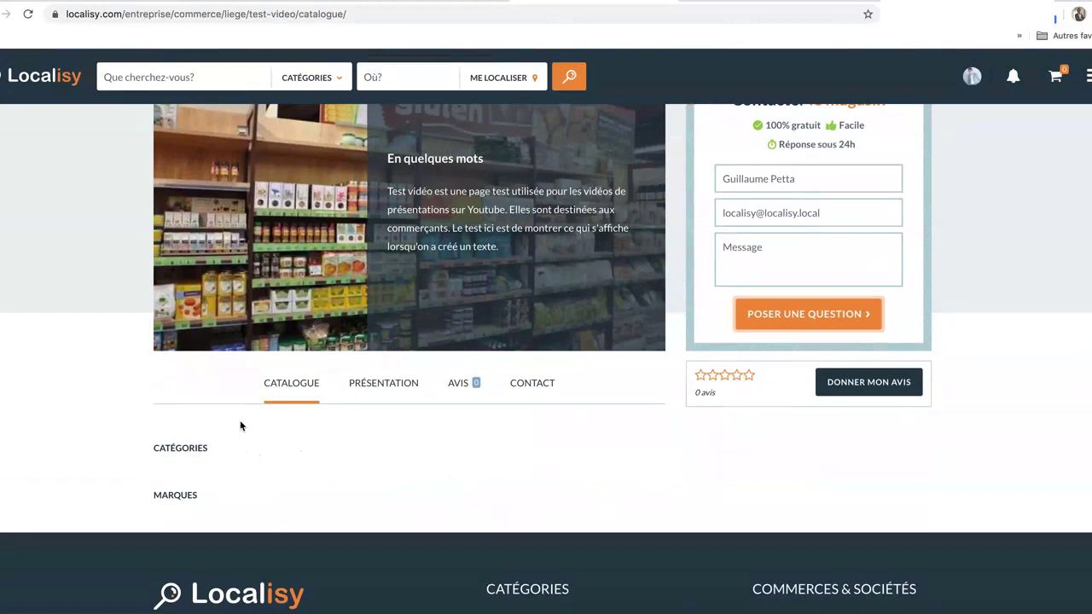
{"action": "left_click", "coordinate": [405, 387]}
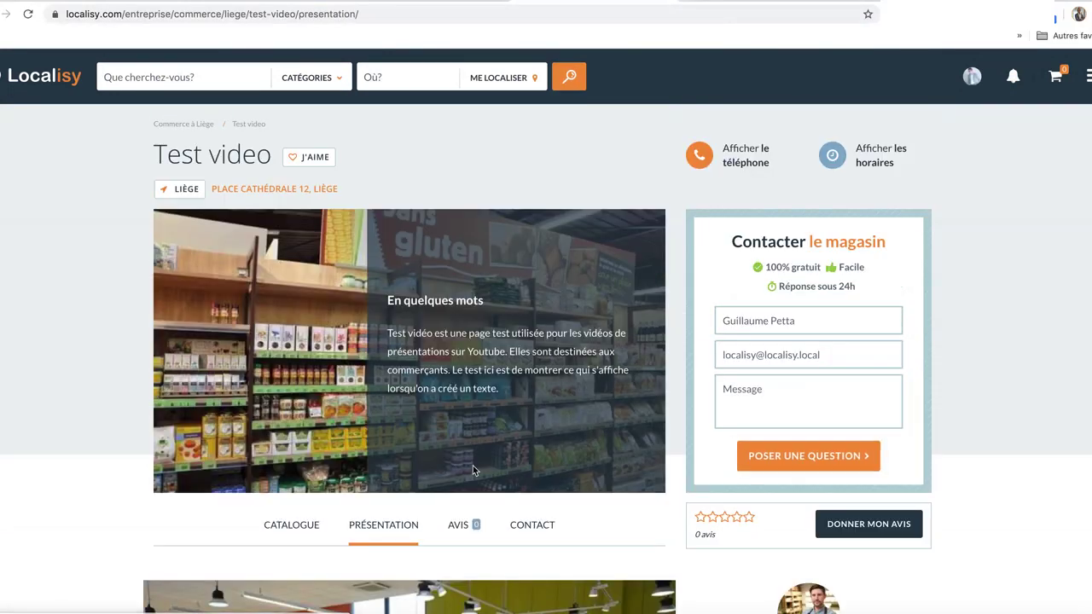
{"action": "scroll", "coordinate": [473, 465], "scroll_direction": "down", "scroll_amount": 8}
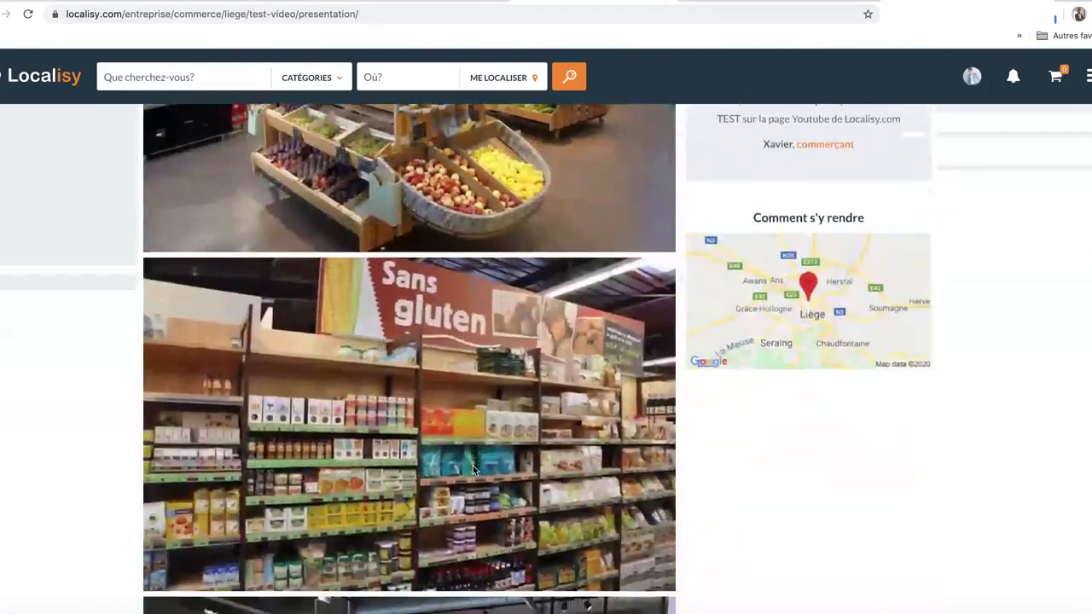
{"action": "scroll", "coordinate": [473, 466], "scroll_direction": "down", "scroll_amount": 3}
{"action": "scroll", "coordinate": [473, 466], "scroll_direction": "up", "scroll_amount": 7}
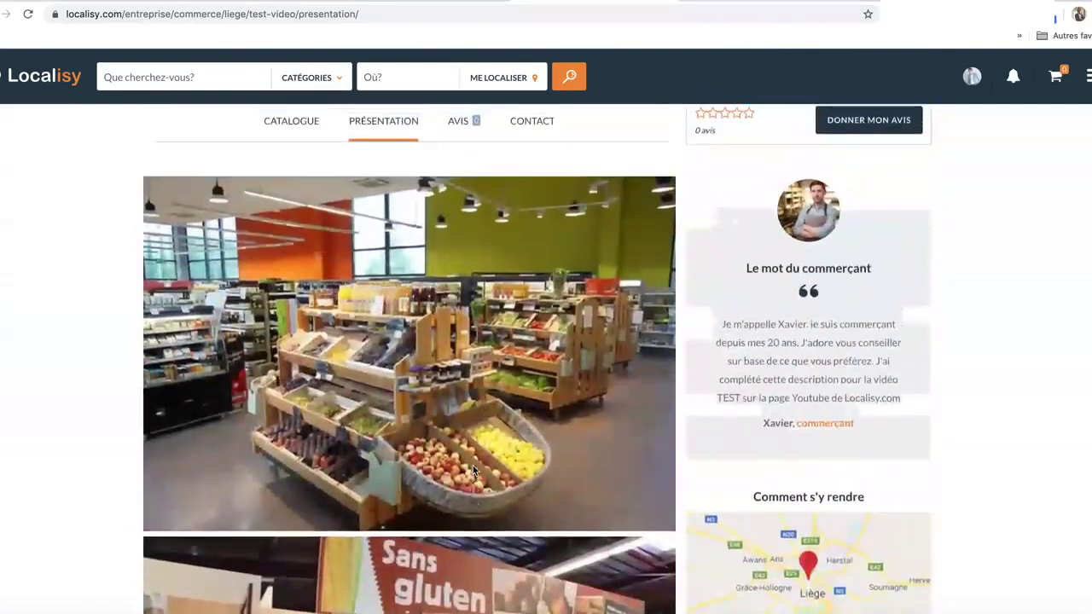
{"action": "scroll", "coordinate": [473, 470], "scroll_direction": "up", "scroll_amount": 1}
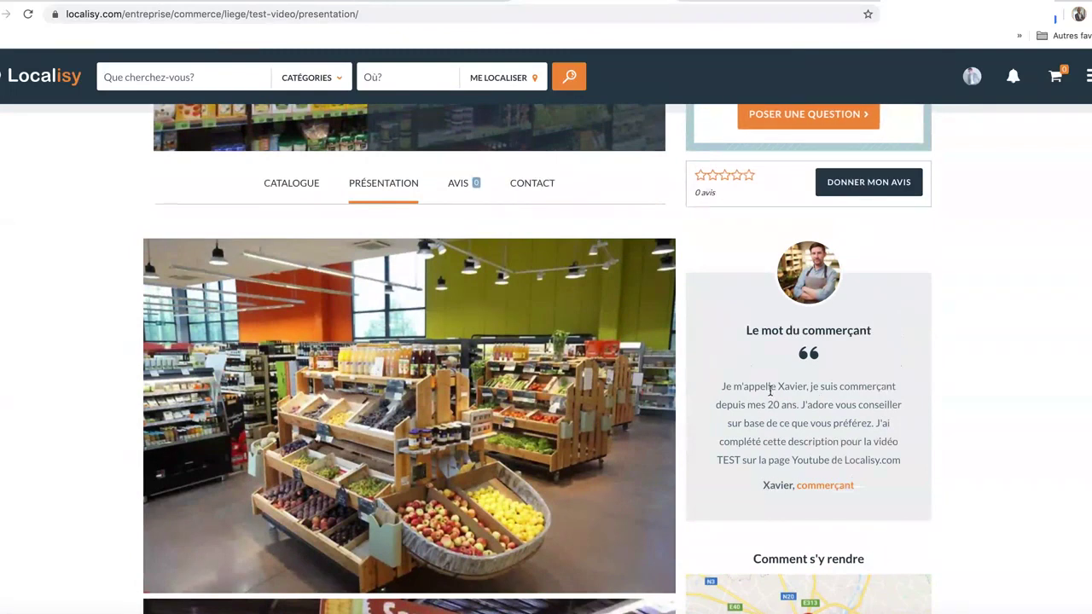
View the shop's contact details, and return to its catalogue section
{"action": "scroll", "coordinate": [770, 389], "scroll_direction": "up", "scroll_amount": 1}
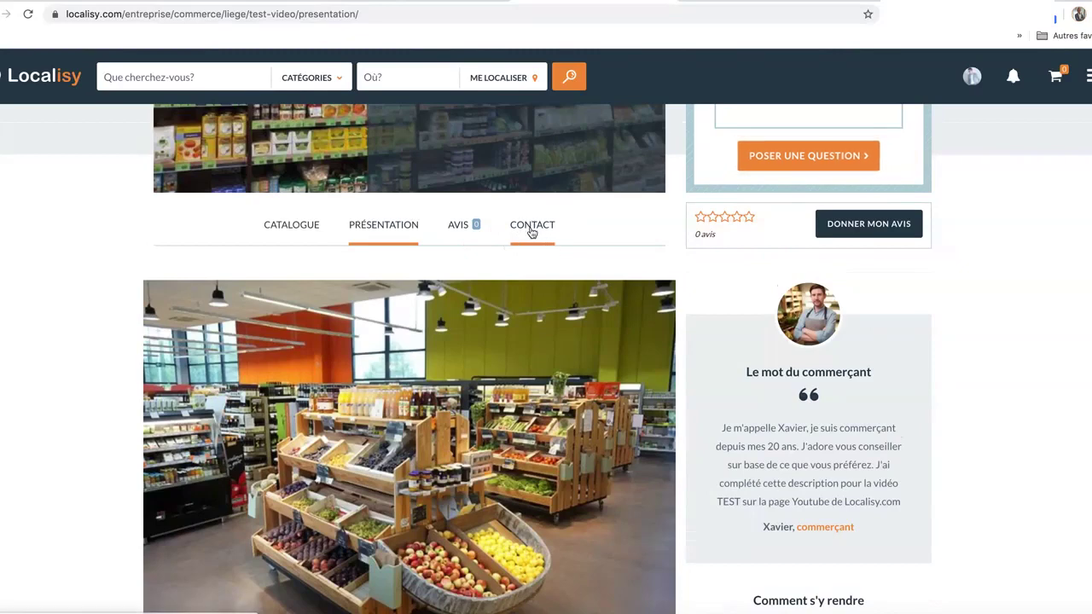
{"action": "left_click", "coordinate": [531, 228]}
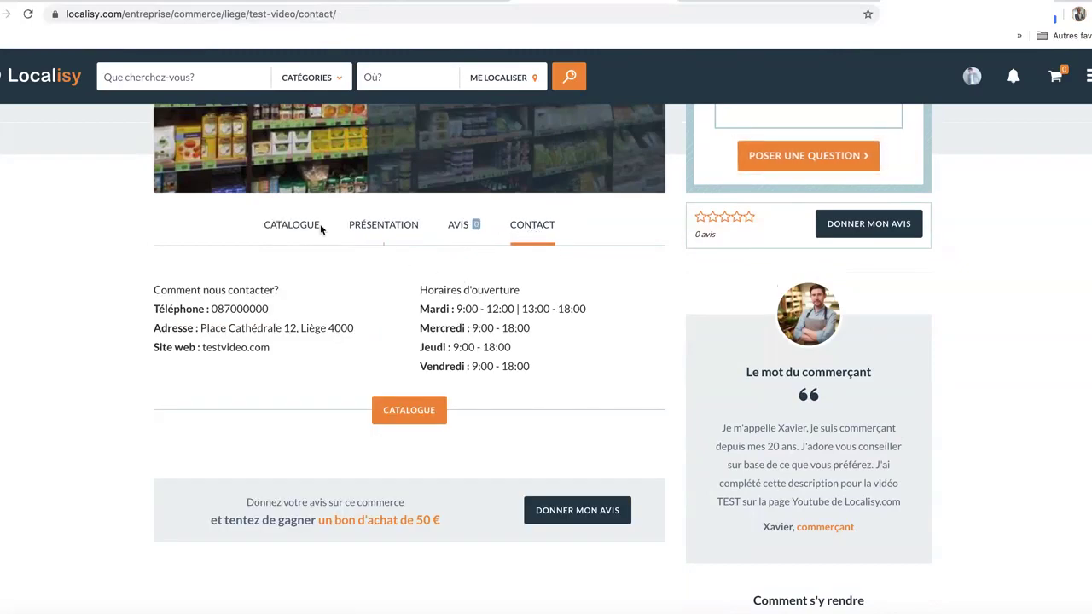
{"action": "left_click", "coordinate": [307, 228]}
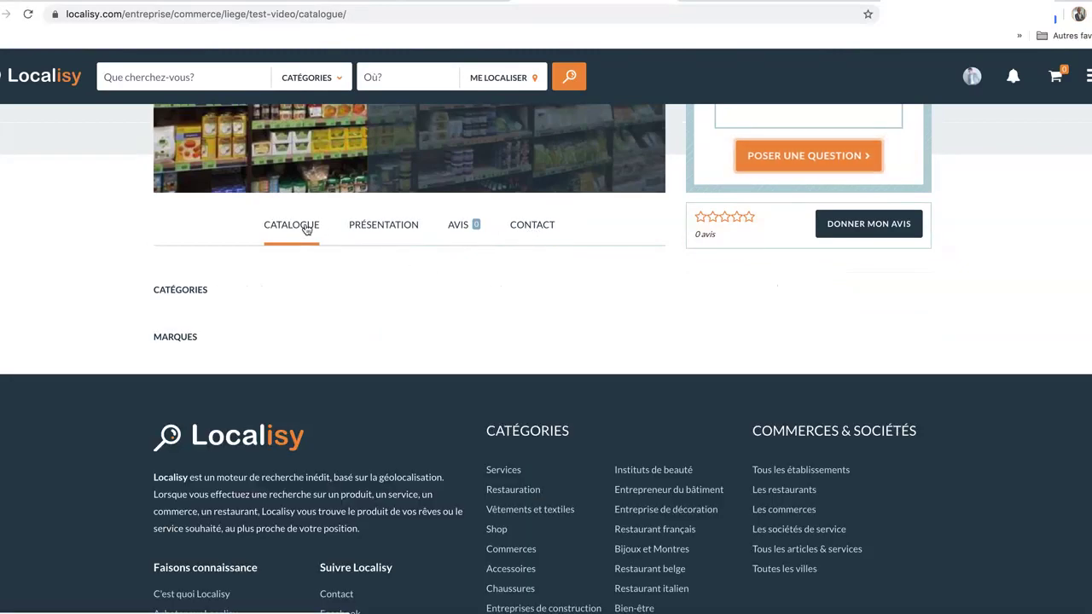
Return to the shop's administration panel and open the default delivery values for its products
{"action": "left_click", "coordinate": [453, 4]}
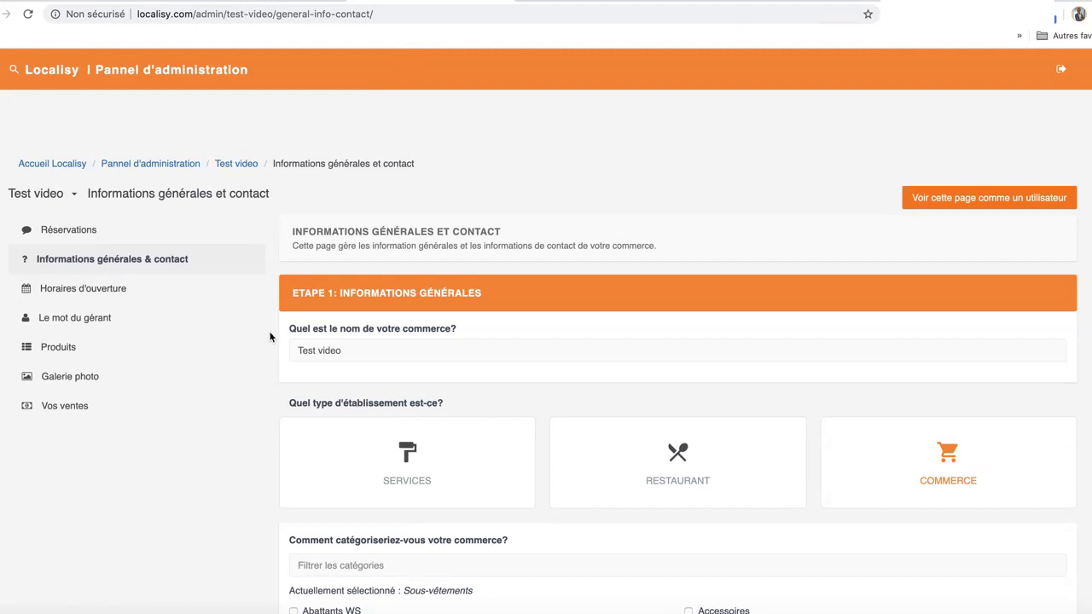
{"action": "left_click", "coordinate": [85, 351]}
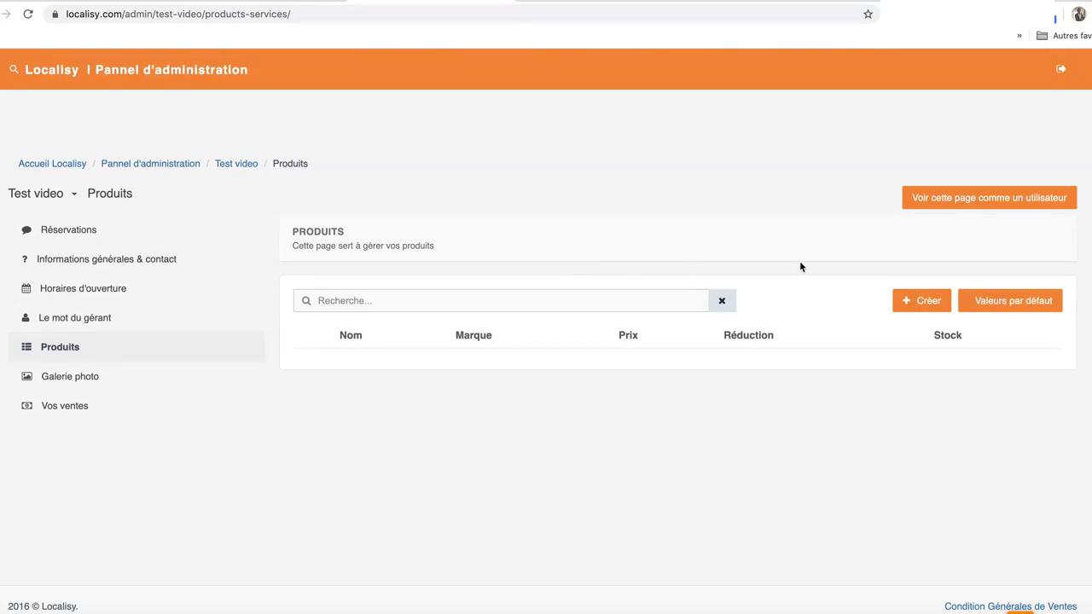
{"action": "left_click", "coordinate": [1008, 315]}
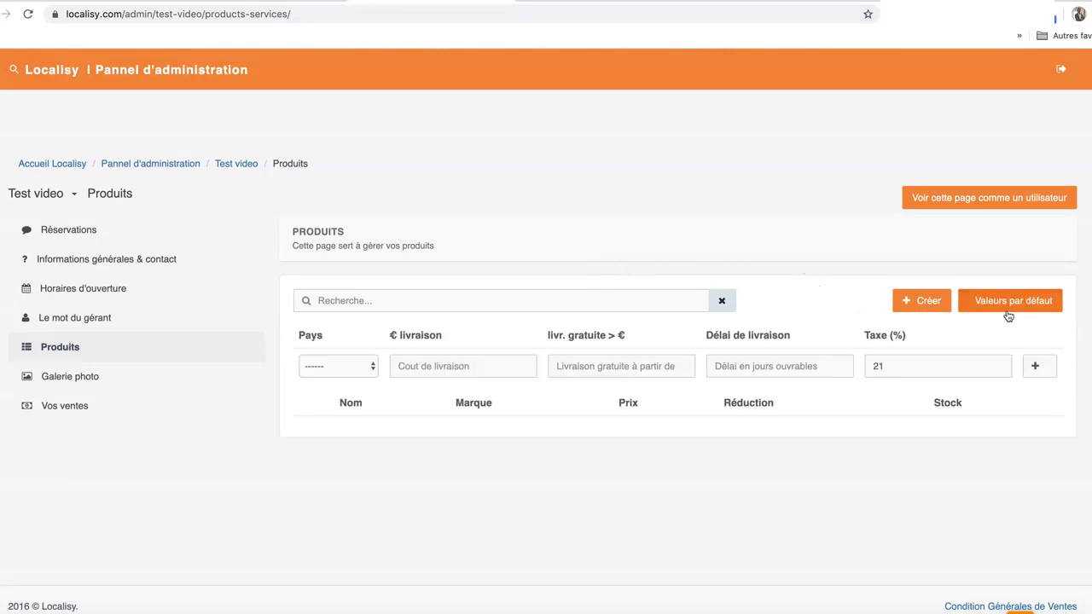
Add default delivery terms for Belgique: 6 € delivery cost, free delivery from 50 €, a 3-day delivery time and 21% tax
{"action": "left_click", "coordinate": [361, 376]}
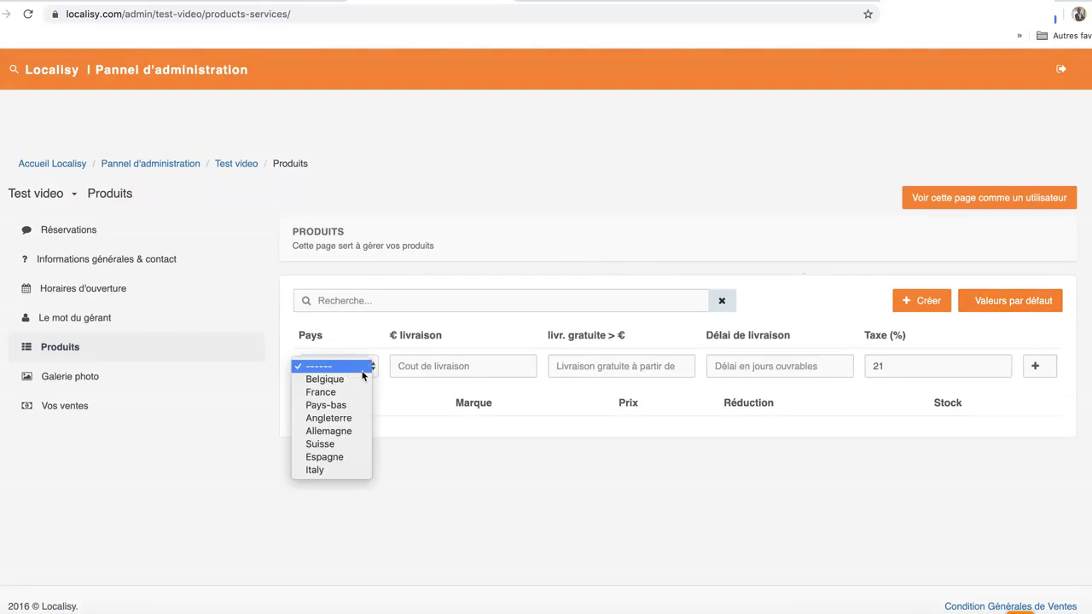
{"action": "left_click", "coordinate": [354, 377]}
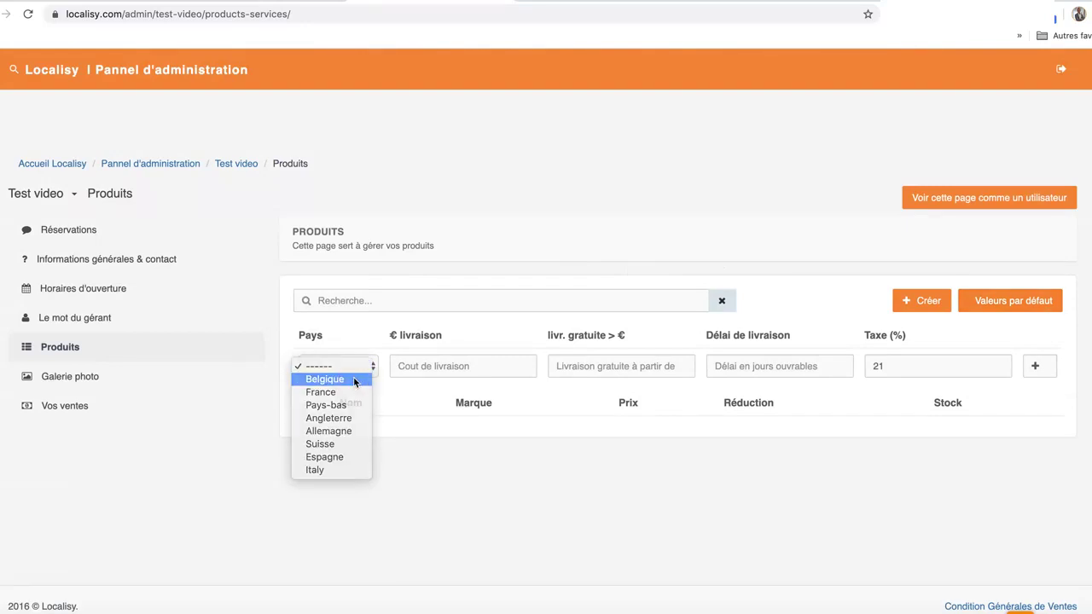
{"action": "left_click", "coordinate": [419, 373]}
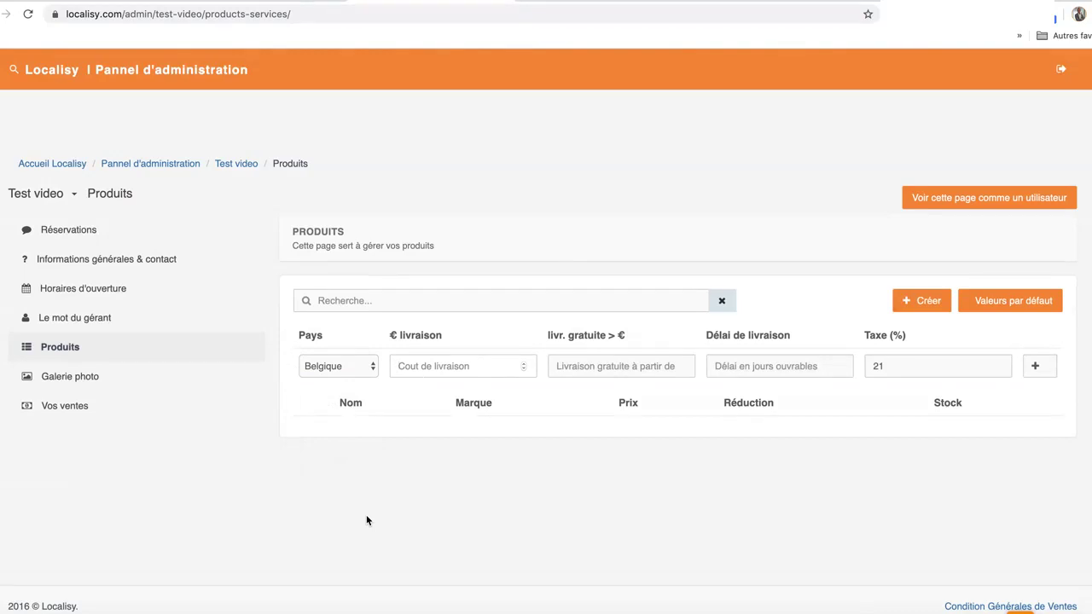
{"action": "type", "text": "6"}
{"action": "left_click", "coordinate": [610, 372]}
{"action": "type", "text": "50"}
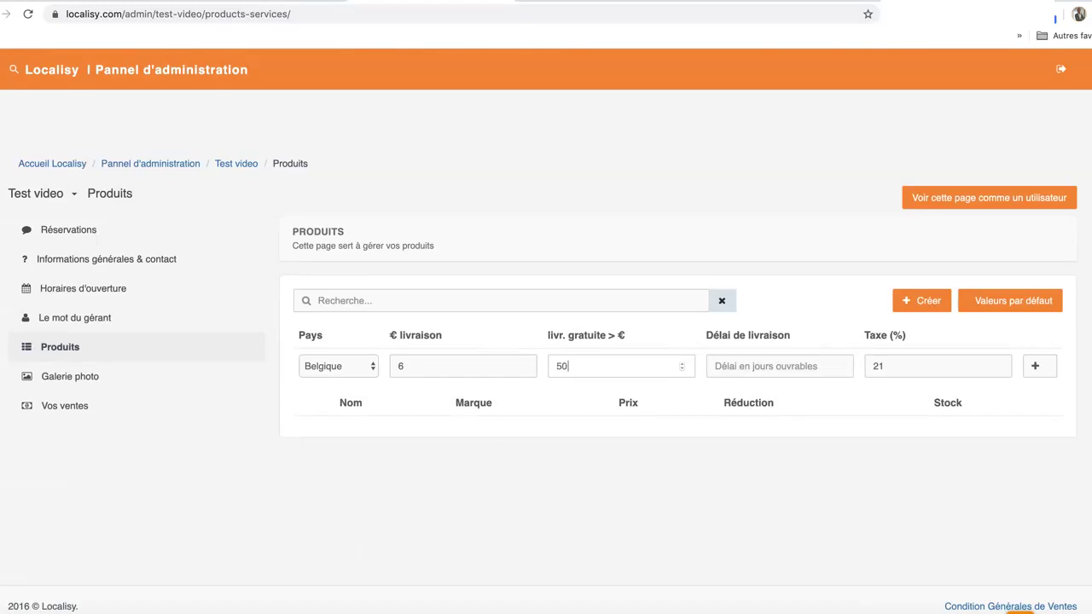
{"action": "left_click", "coordinate": [775, 368]}
{"action": "type", "text": "3"}
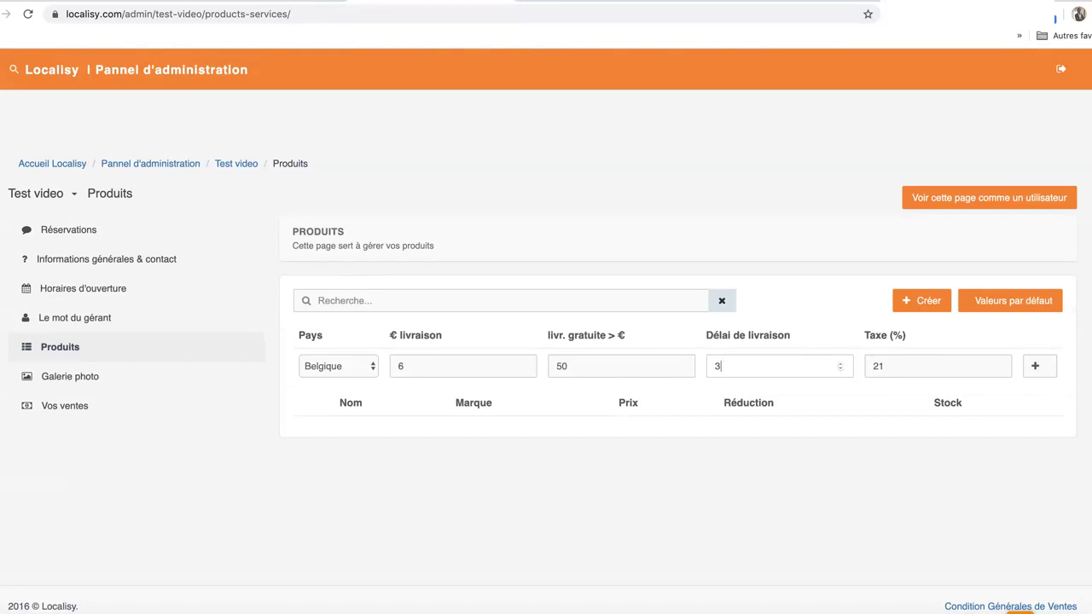
{"action": "left_click", "coordinate": [1037, 369]}
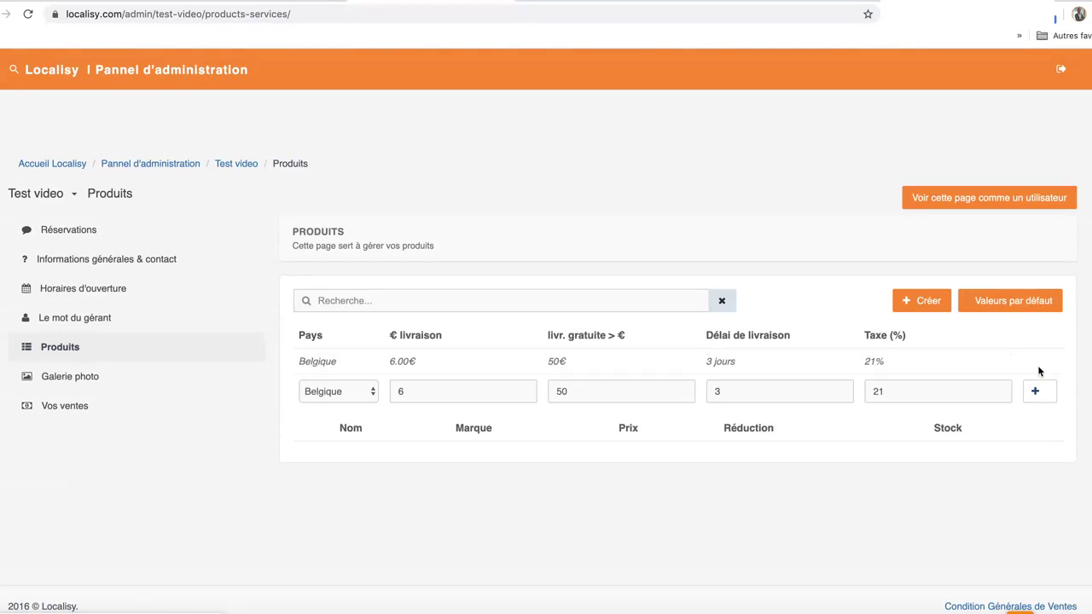
Add default delivery terms for France: 8 € delivery cost, free delivery from 70 €, a 5-day delivery time and 21% tax
{"action": "left_click", "coordinate": [341, 392]}
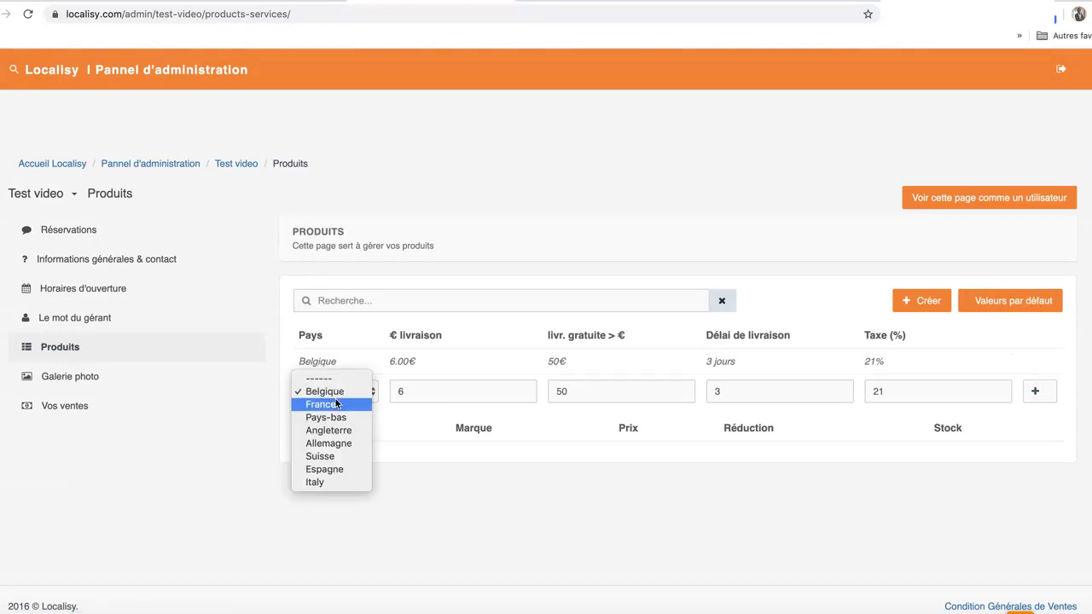
{"action": "left_click", "coordinate": [321, 404]}
{"action": "left_click", "coordinate": [408, 390]}
{"action": "type", "text": "6"}
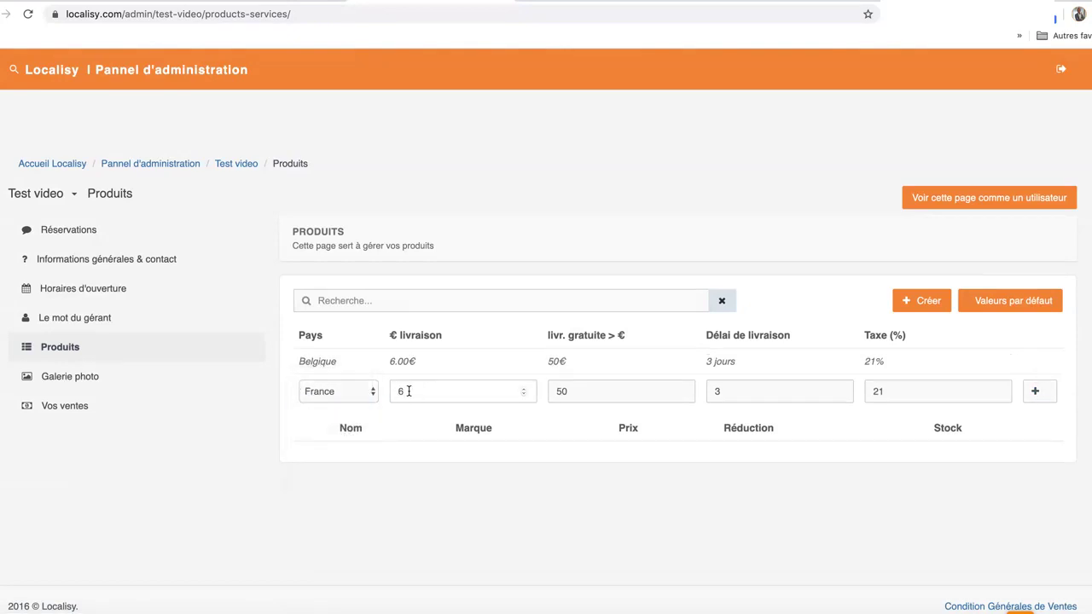
{"action": "key", "text": "BackSpace"}
{"action": "type", "text": "8"}
{"action": "type", "text": "70"}
{"action": "left_click", "coordinate": [751, 390]}
{"action": "left_click_drag", "start_coordinate": [751, 390], "coordinate": [706, 391]}
{"action": "type", "text": "5"}
{"action": "left_click_drag", "start_coordinate": [393, 362], "coordinate": [892, 358]}
{"action": "left_click", "coordinate": [893, 366]}
{"action": "left_click", "coordinate": [1048, 398]}
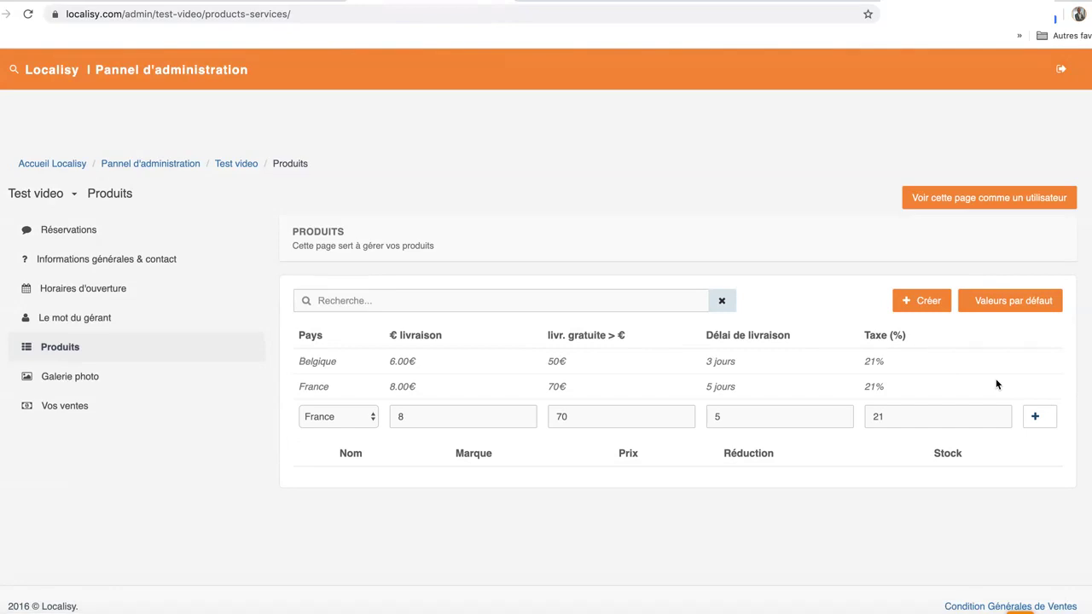
Create a new product named "Savon BIO aux huiles essentielles"
{"action": "left_click", "coordinate": [925, 304]}
{"action": "left_click", "coordinate": [918, 300]}
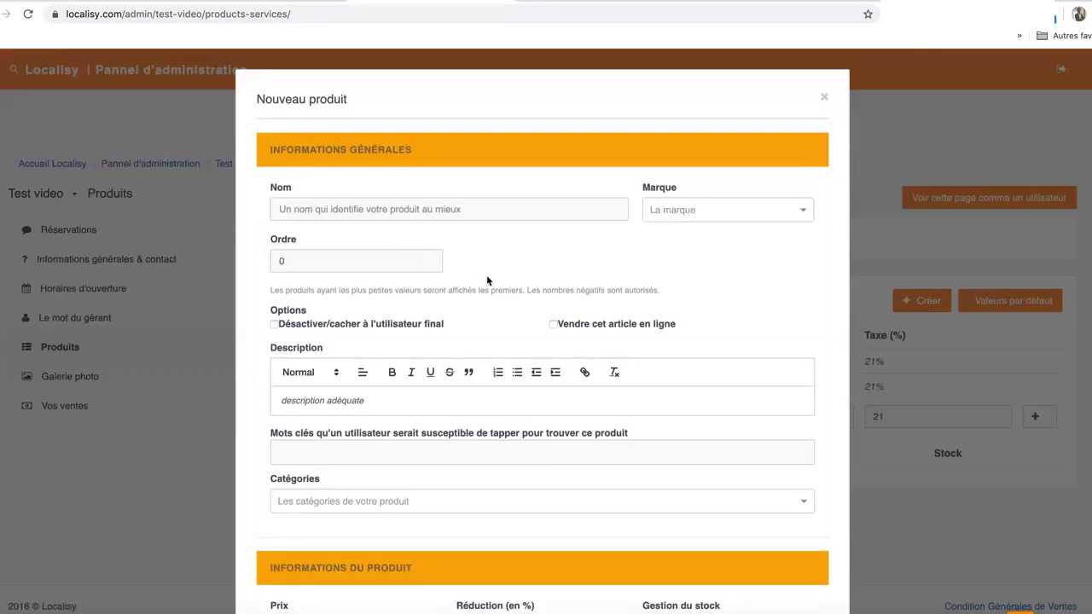
{"action": "left_click", "coordinate": [454, 211]}
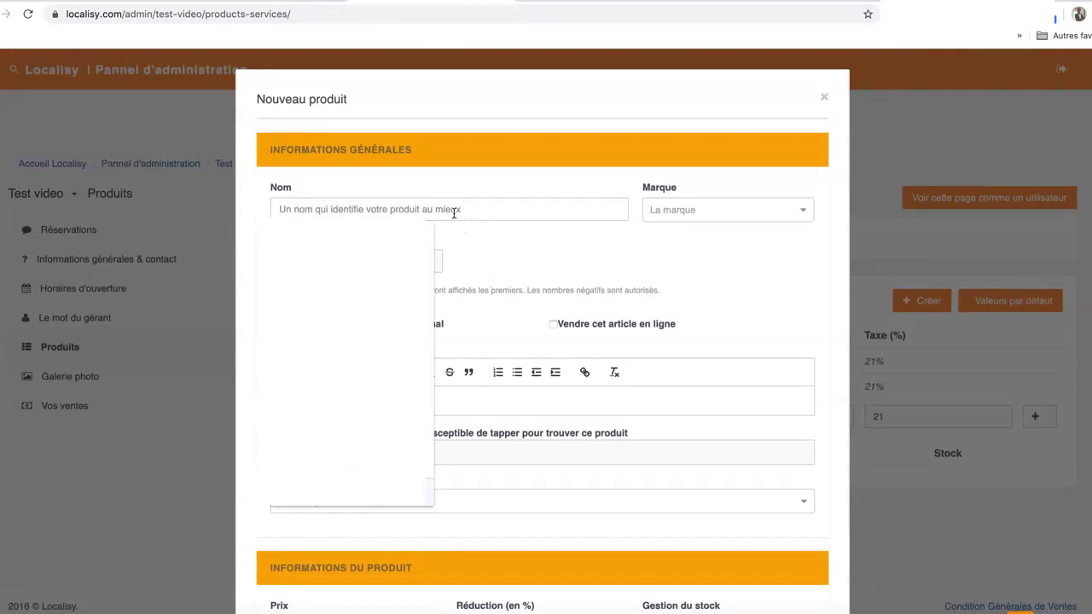
{"action": "type", "text": "On"}
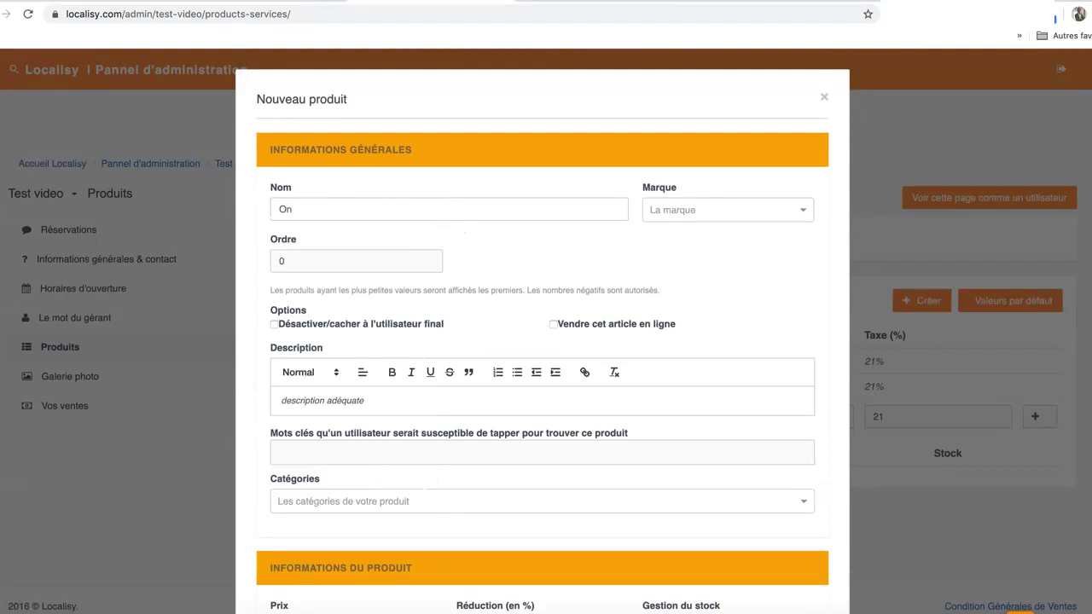
{"action": "key", "text": "BackSpace"}
{"action": "key", "text": "BackSpace"}
{"action": "type", "text": "Savon BIO aux huiles essentielles"}
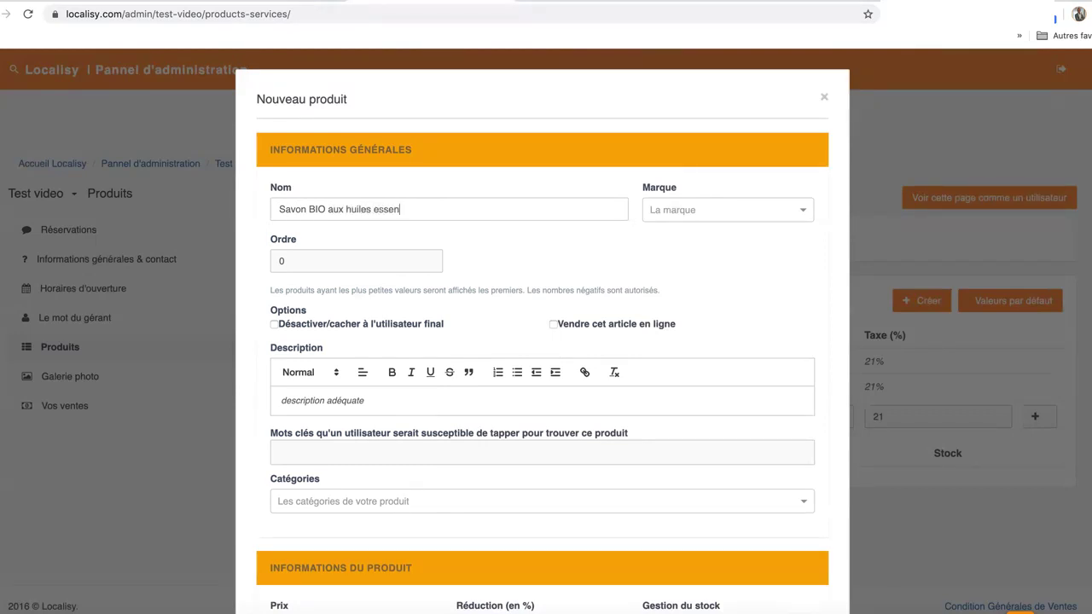
Add "Bio Savon" as the new product's brand and enable selling the item online
{"action": "left_click", "coordinate": [685, 211]}
{"action": "type", "text": "Bio s"}
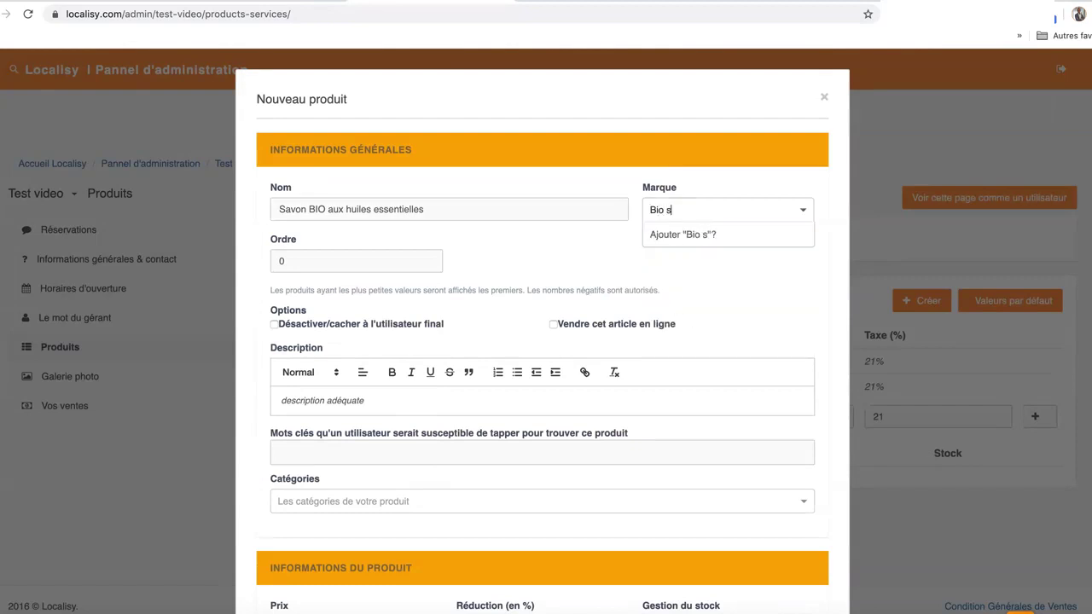
{"action": "key", "text": "BackSpace"}
{"action": "type", "text": "Savon"}
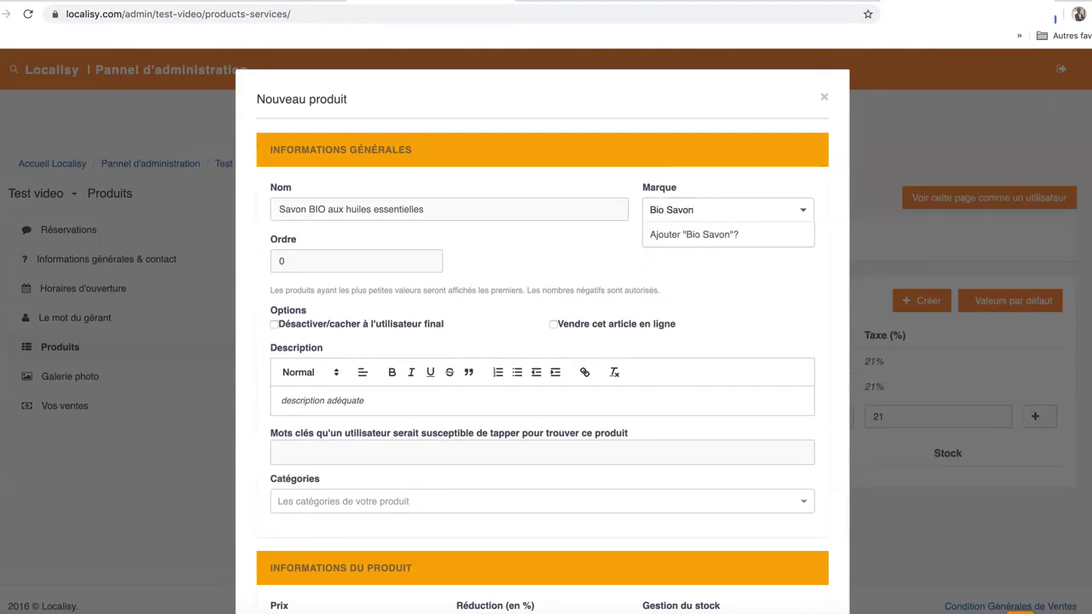
{"action": "left_click", "coordinate": [677, 241]}
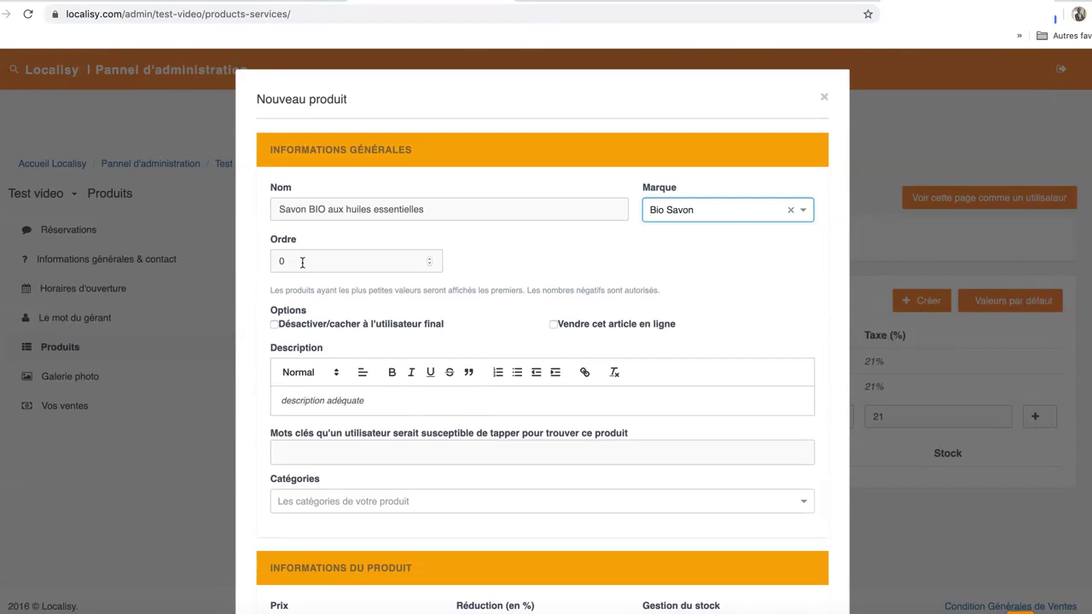
{"action": "left_click", "coordinate": [555, 328]}
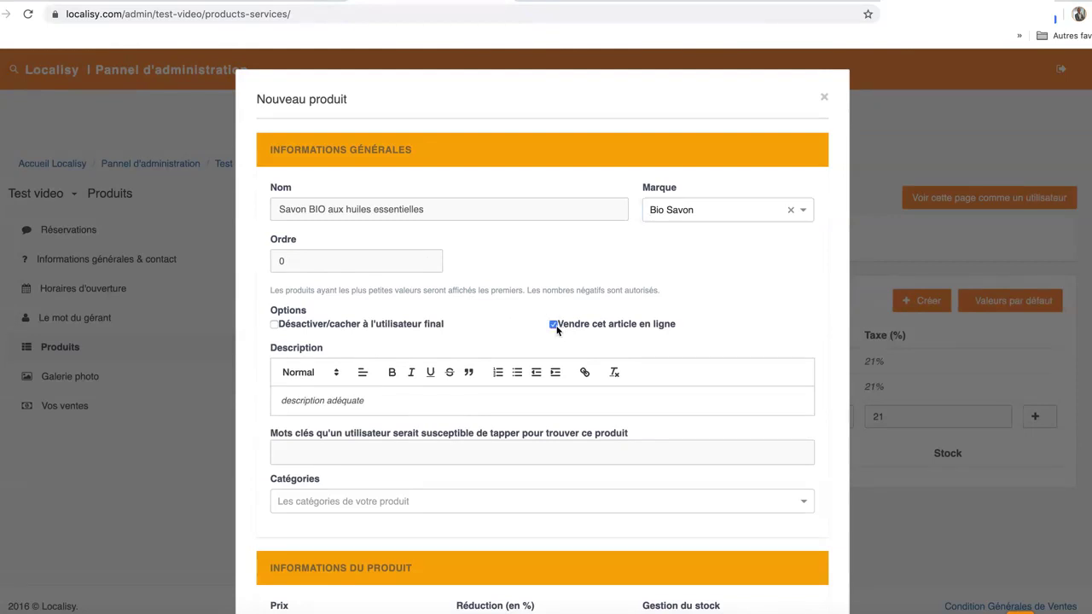
{"action": "scroll", "coordinate": [556, 329], "scroll_direction": "down", "scroll_amount": 2}
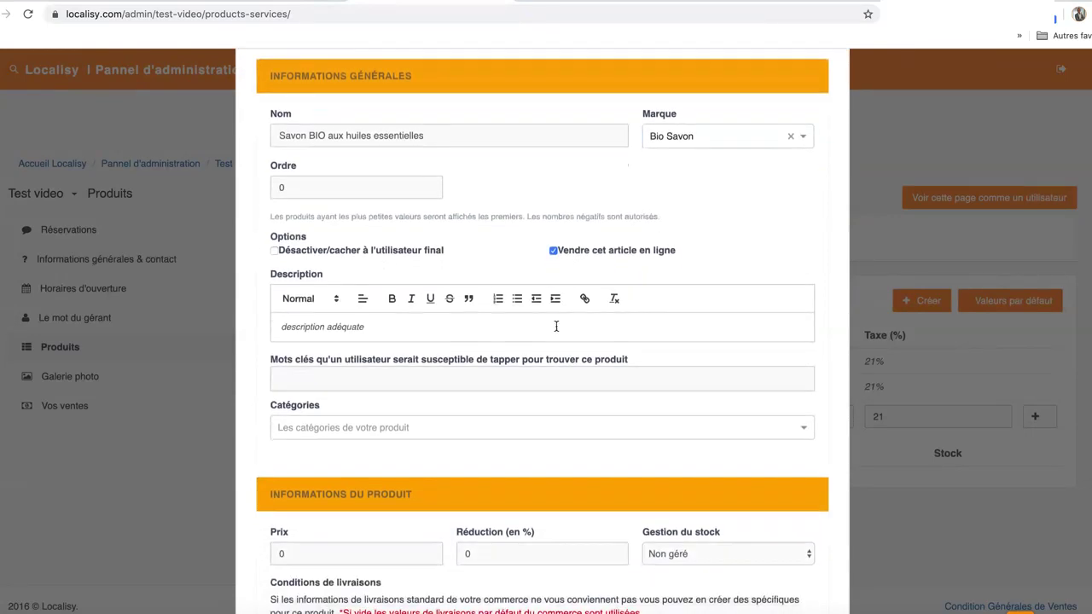
Enter the product description "Savon bio aux huiles essentielles fabriqué en Belgique."
{"action": "left_click", "coordinate": [483, 320]}
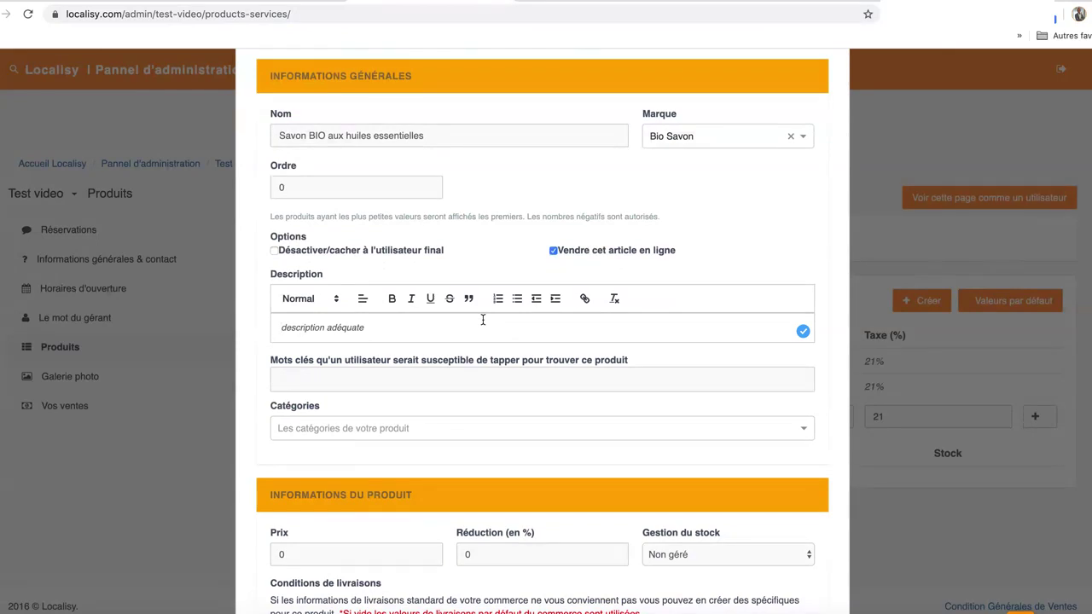
{"action": "type", "text": "Savon bio aux huilles e"}
{"action": "key", "text": "BackSpace"}
{"action": "key", "text": "BackSpace"}
{"action": "key", "text": "BackSpace"}
{"action": "key", "text": "BackSpace"}
{"action": "key", "text": "BackSpace"}
{"action": "type", "text": "es essentielles"}
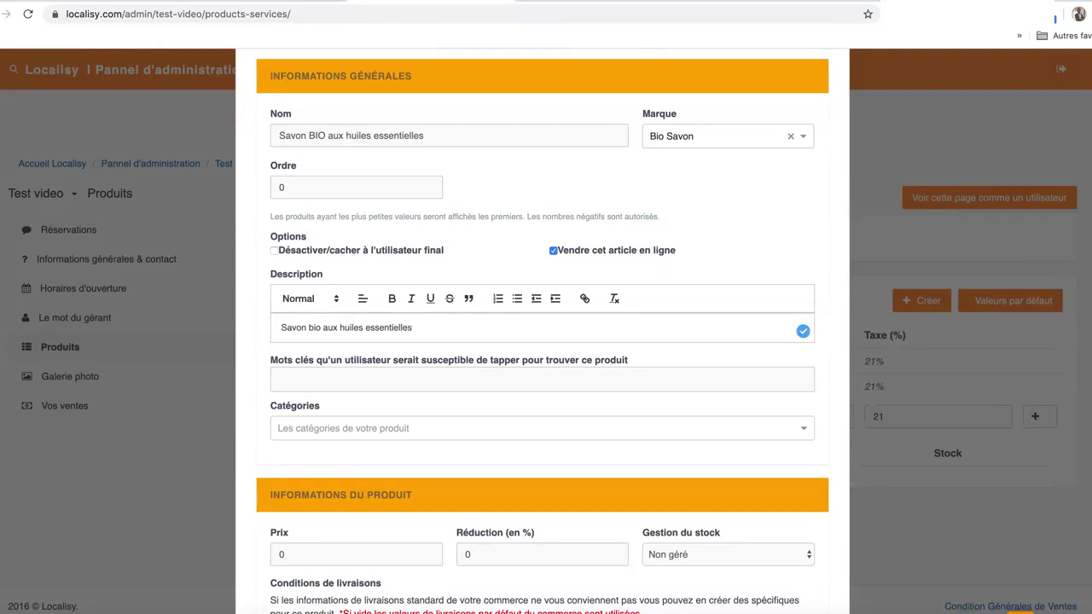
{"action": "type", "text": " fabriqué en Belgique."}
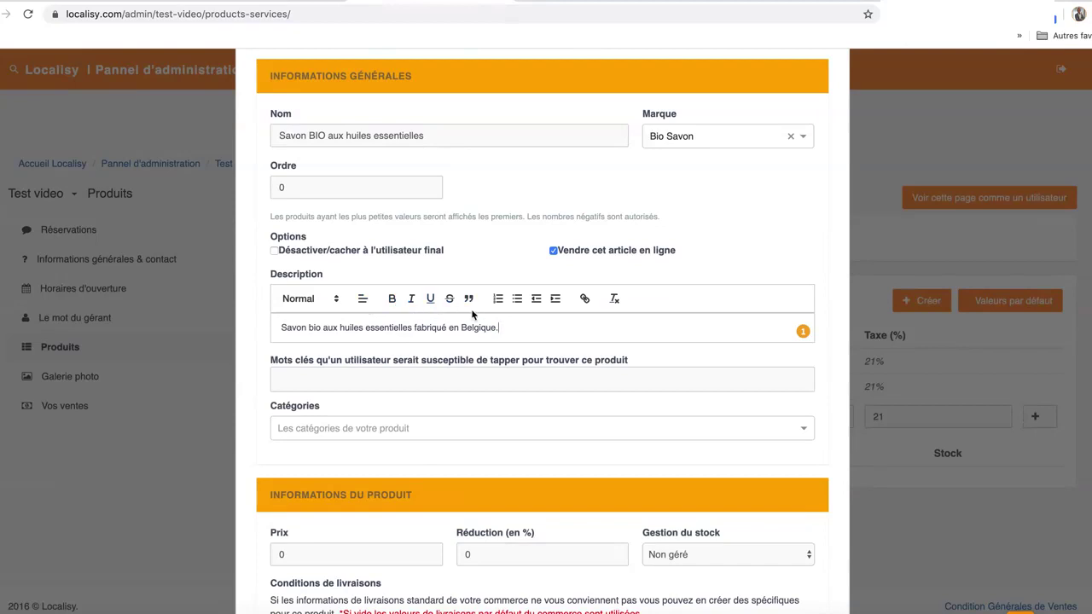
Format the description with "fabriqué" in bold, "huiles" in italics and the whole sentence as a bulleted list item
{"action": "double_click", "coordinate": [421, 327]}
{"action": "left_click", "coordinate": [392, 299]}
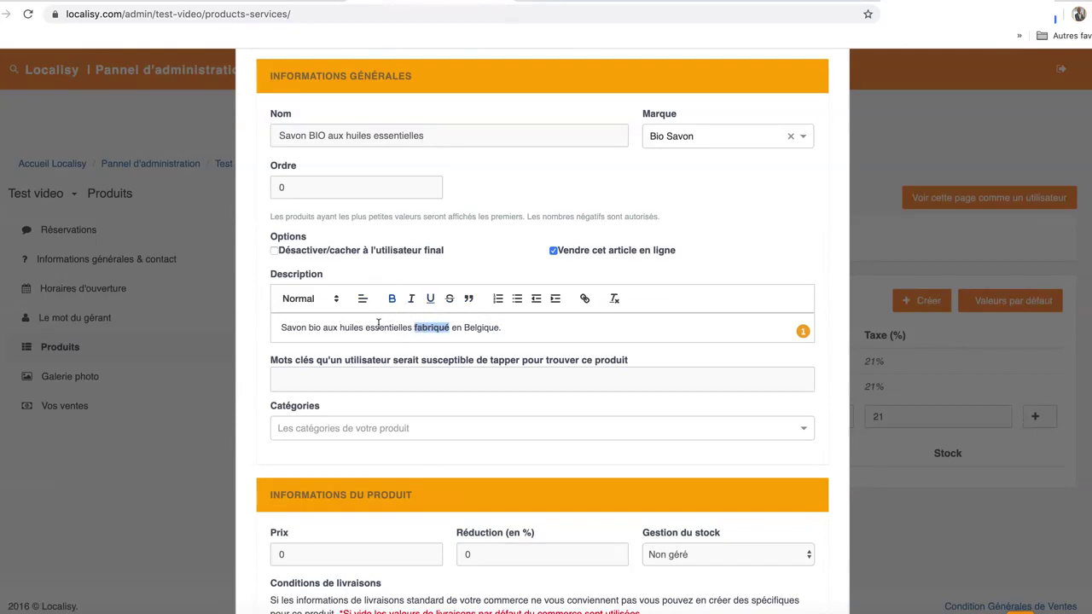
{"action": "left_click", "coordinate": [353, 329]}
{"action": "left_click", "coordinate": [411, 299]}
{"action": "left_click", "coordinate": [511, 328]}
{"action": "left_click_drag", "start_coordinate": [511, 328], "coordinate": [281, 327]}
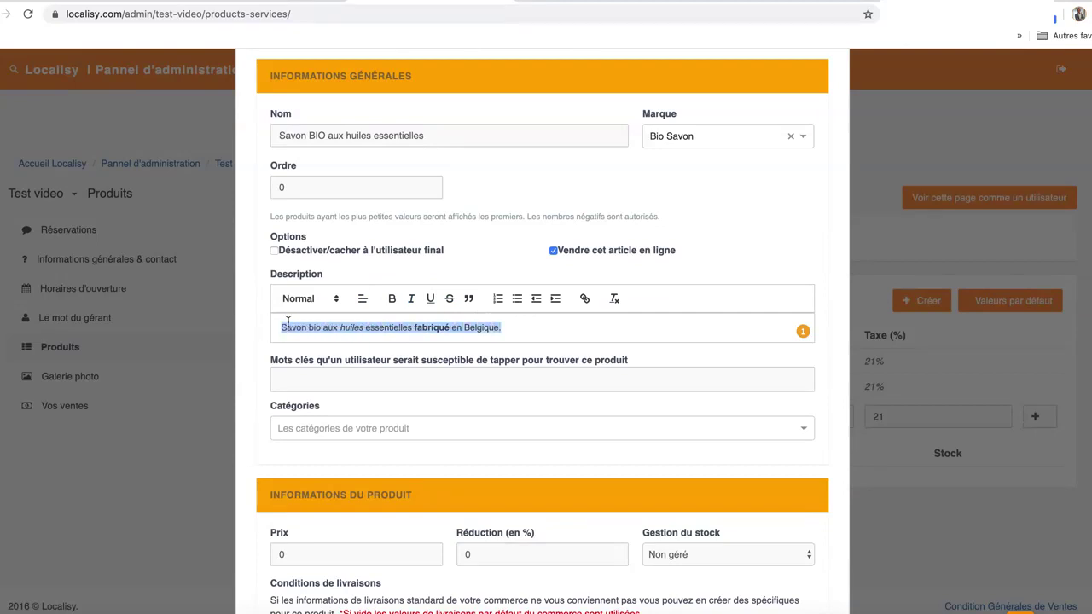
{"action": "left_click", "coordinate": [518, 299]}
{"action": "left_click", "coordinate": [546, 329]}
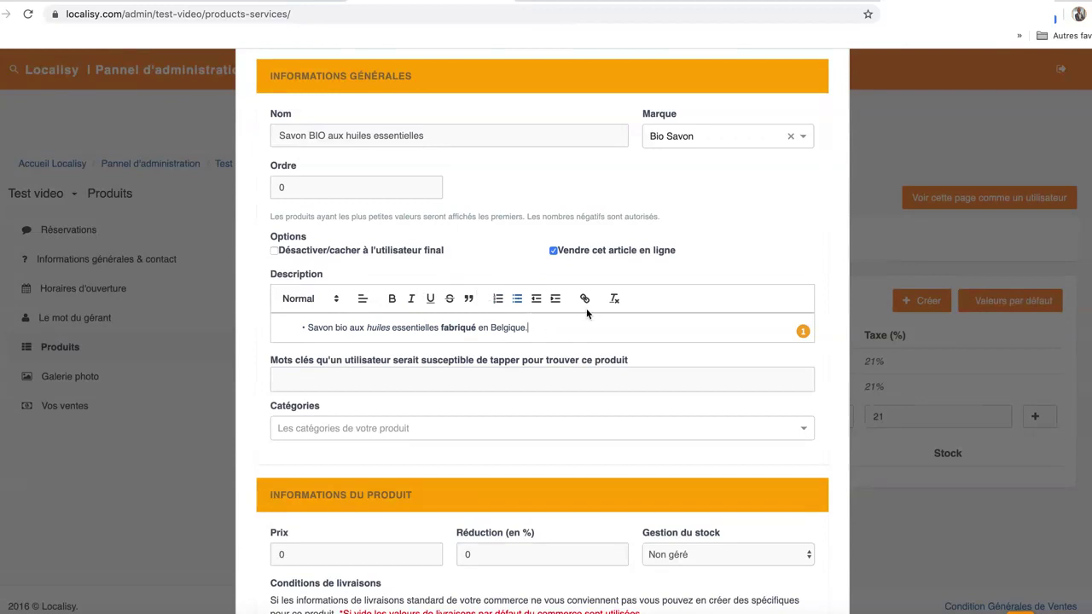
Add the search keyword "Savon bio" and assign the product to the category "Accessoires de décoration"
{"action": "scroll", "coordinate": [516, 332], "scroll_direction": "down", "scroll_amount": 1}
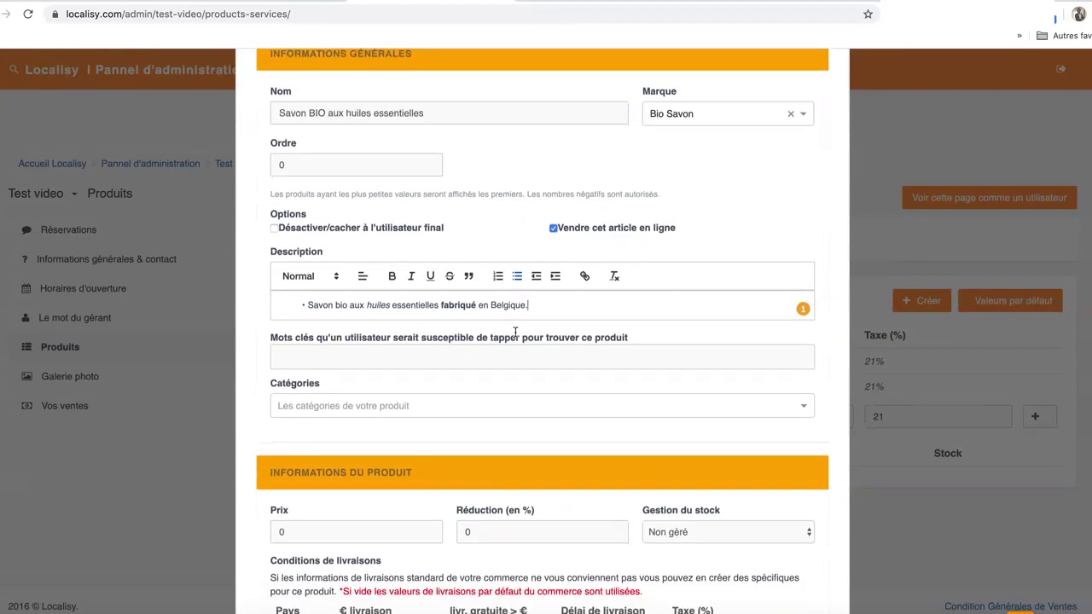
{"action": "left_click", "coordinate": [339, 355]}
{"action": "scroll", "coordinate": [338, 355], "scroll_direction": "down", "scroll_amount": 1}
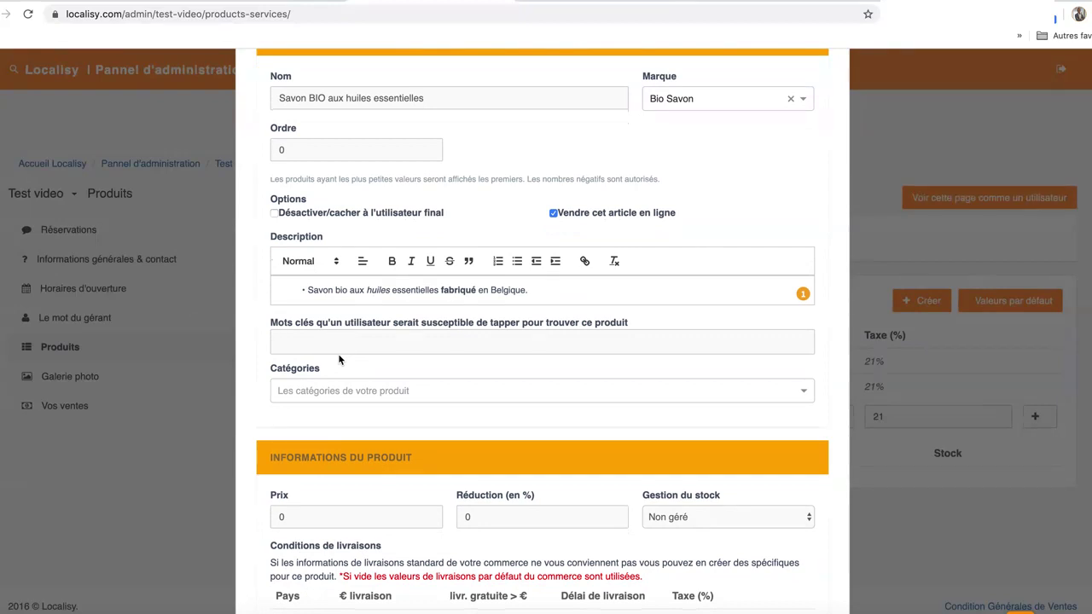
{"action": "type", "text": "Savon bio"}
{"action": "key", "text": "Return"}
{"action": "left_click", "coordinate": [369, 390]}
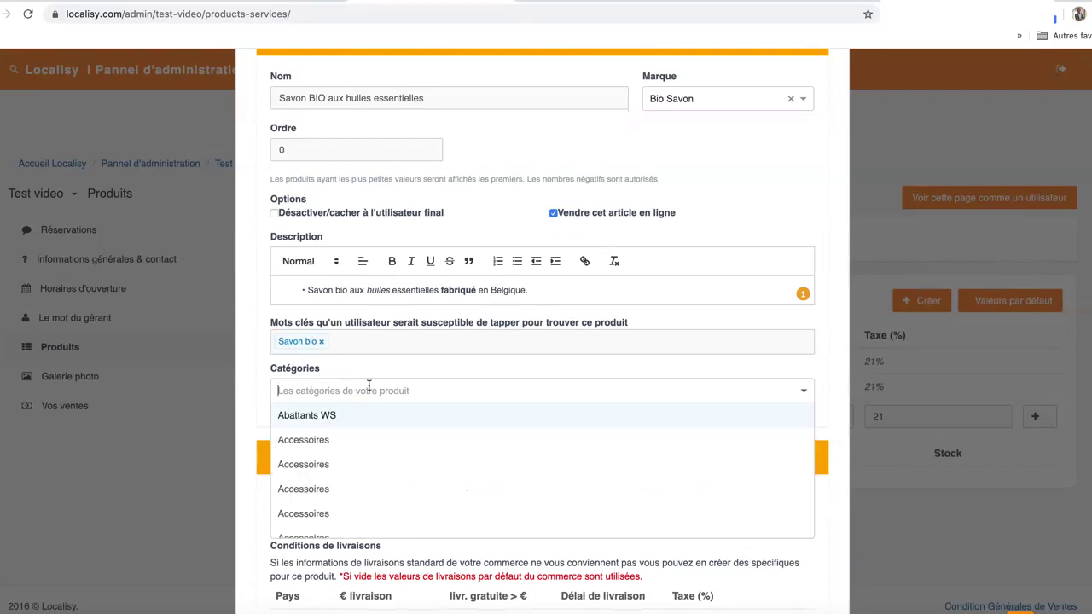
{"action": "type", "text": "de"}
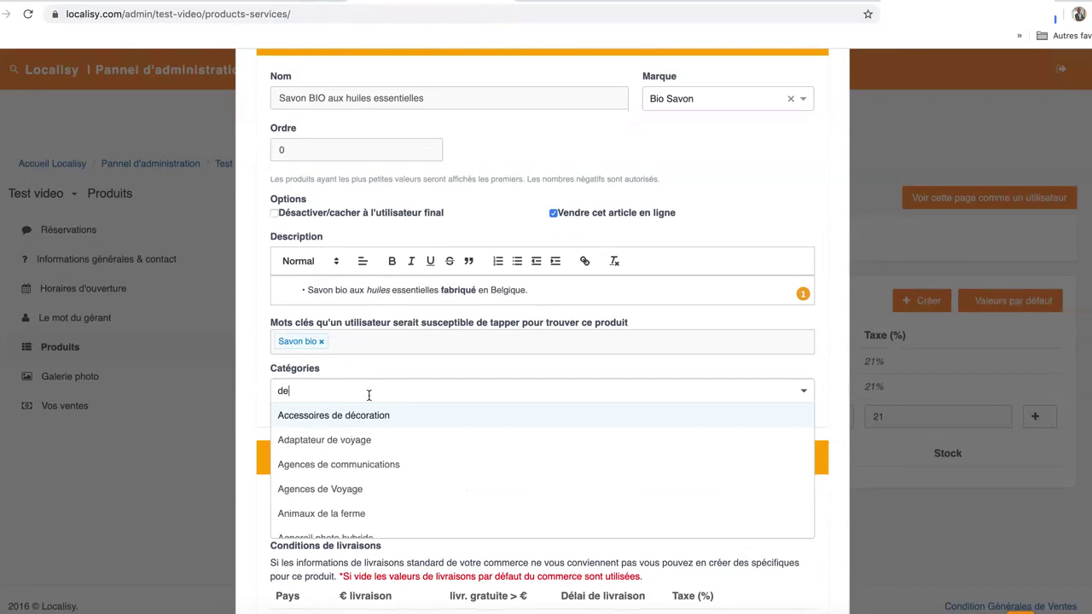
{"action": "left_click", "coordinate": [361, 418]}
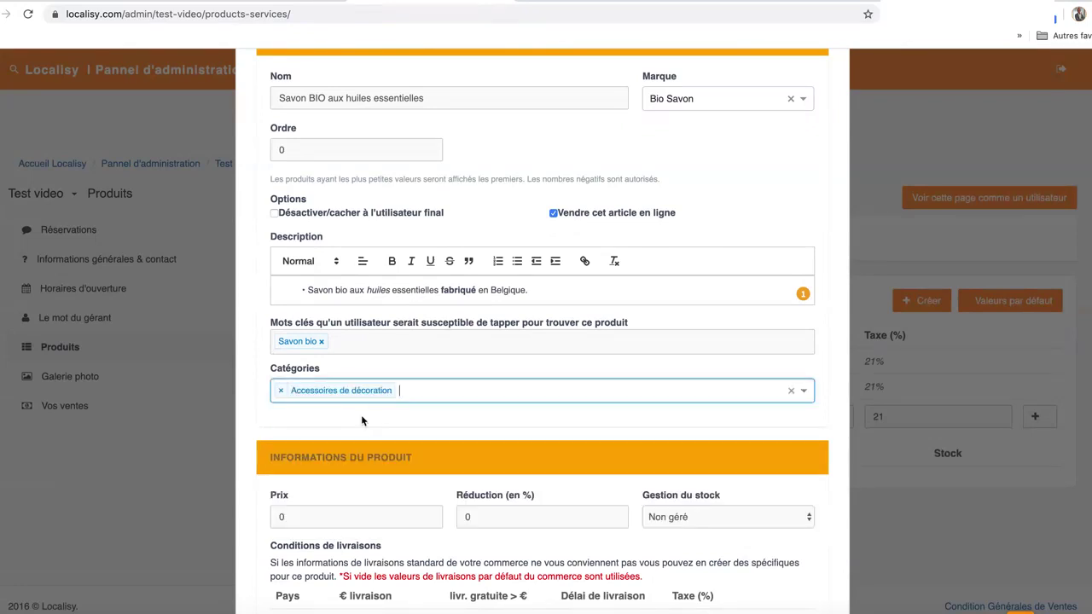
Set the product's price to 12, its reduction to 10% and its stock status to "En stock"
{"action": "scroll", "coordinate": [500, 422], "scroll_direction": "down", "scroll_amount": 2}
{"action": "scroll", "coordinate": [503, 424], "scroll_direction": "down", "scroll_amount": 2}
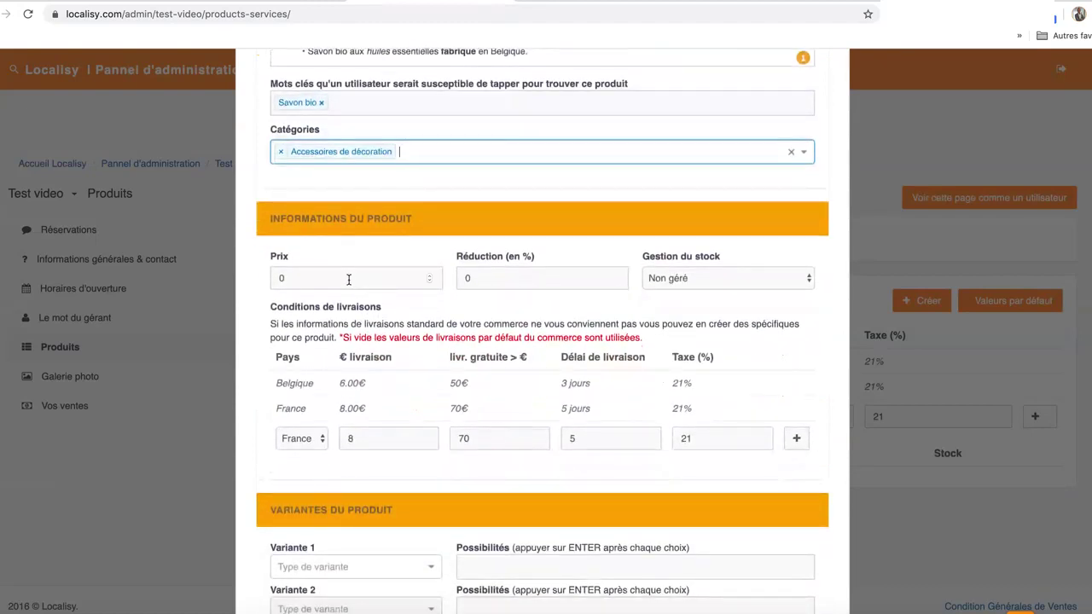
{"action": "left_click_drag", "start_coordinate": [348, 279], "coordinate": [265, 271]}
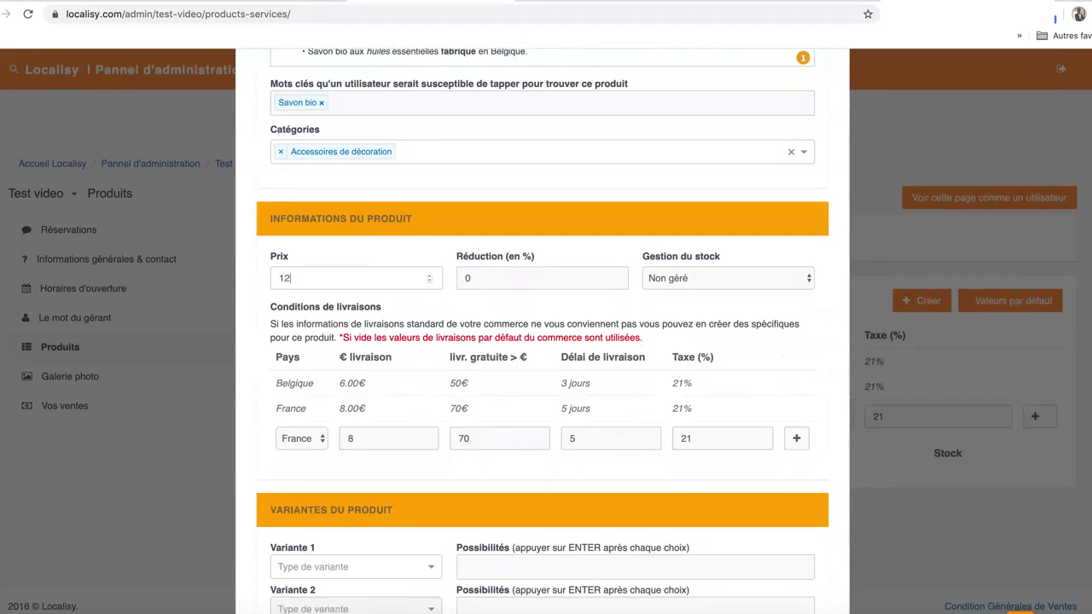
{"action": "type", "text": "12"}
{"action": "left_click_drag", "start_coordinate": [476, 275], "coordinate": [465, 266]}
{"action": "type", "text": "10"}
{"action": "left_click", "coordinate": [767, 279]}
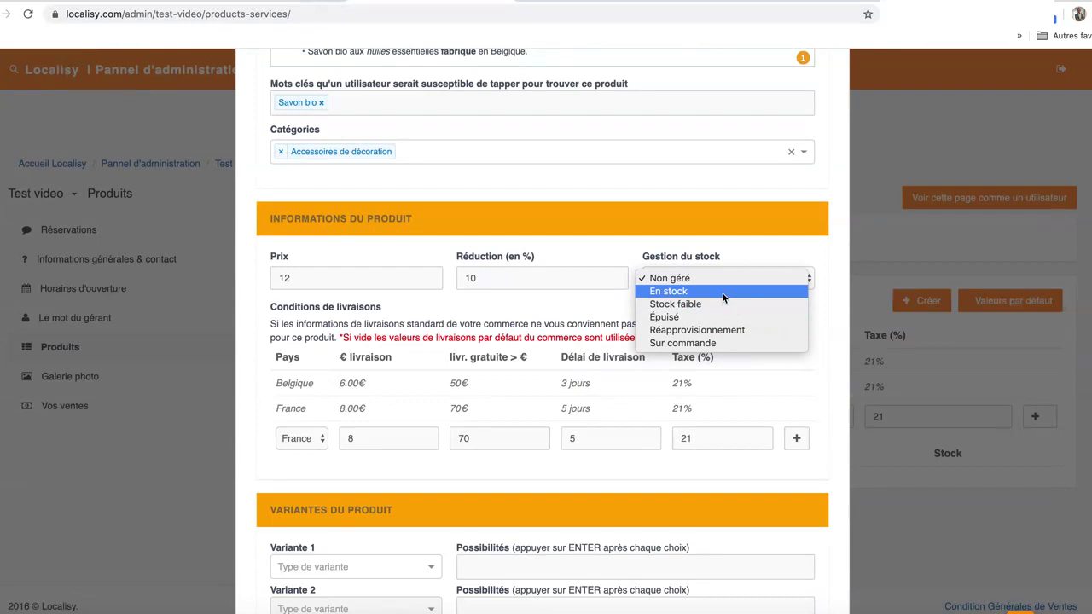
{"action": "left_click", "coordinate": [723, 292]}
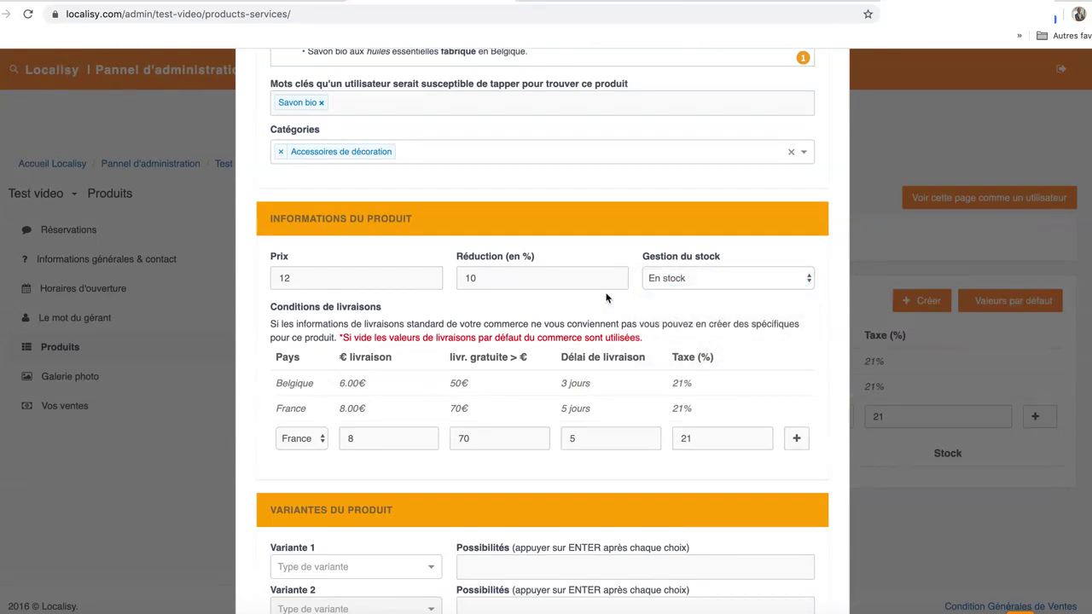
{"action": "scroll", "coordinate": [571, 296], "scroll_direction": "down", "scroll_amount": 1}
{"action": "scroll", "coordinate": [571, 298], "scroll_direction": "down", "scroll_amount": 2}
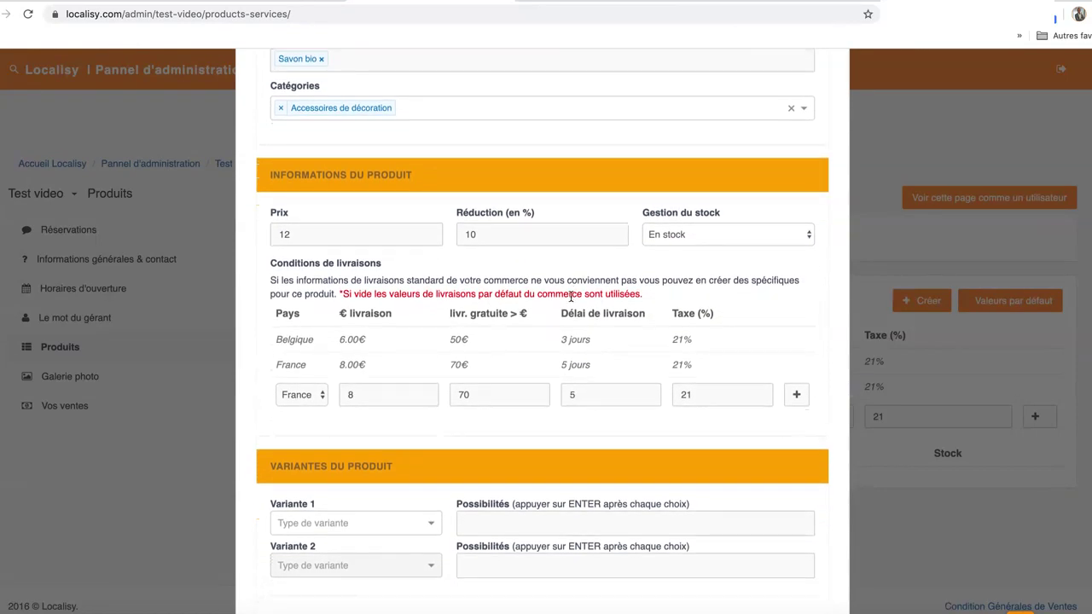
{"action": "left_click_drag", "start_coordinate": [283, 314], "coordinate": [714, 366]}
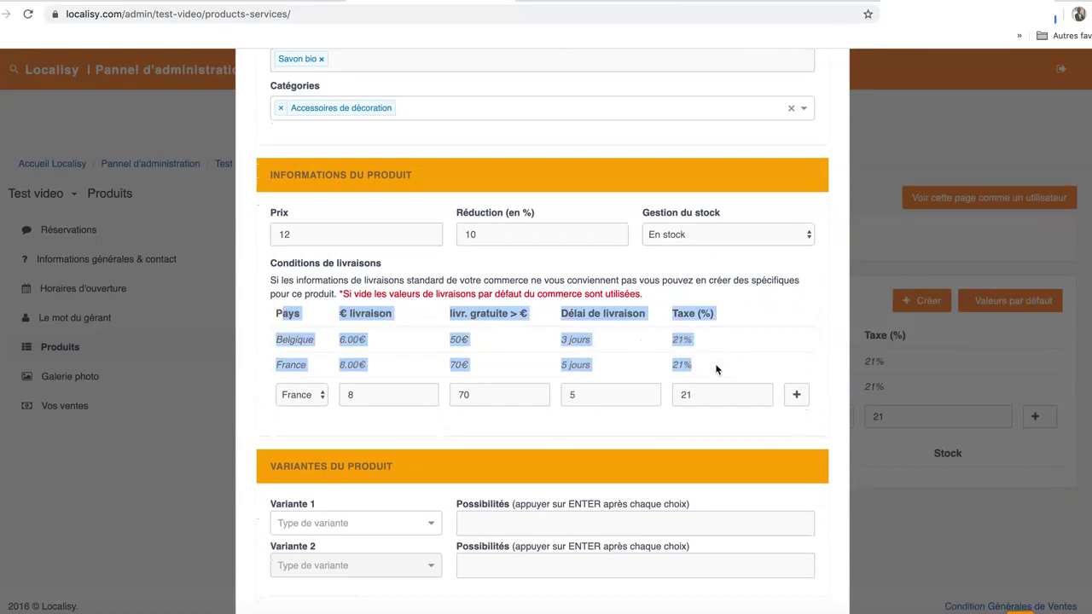
{"action": "left_click", "coordinate": [715, 369]}
Define the first product variant as "Saveur" with the possibilities Lavande, Basilic and Romarin
{"action": "scroll", "coordinate": [715, 369], "scroll_direction": "down", "scroll_amount": 3}
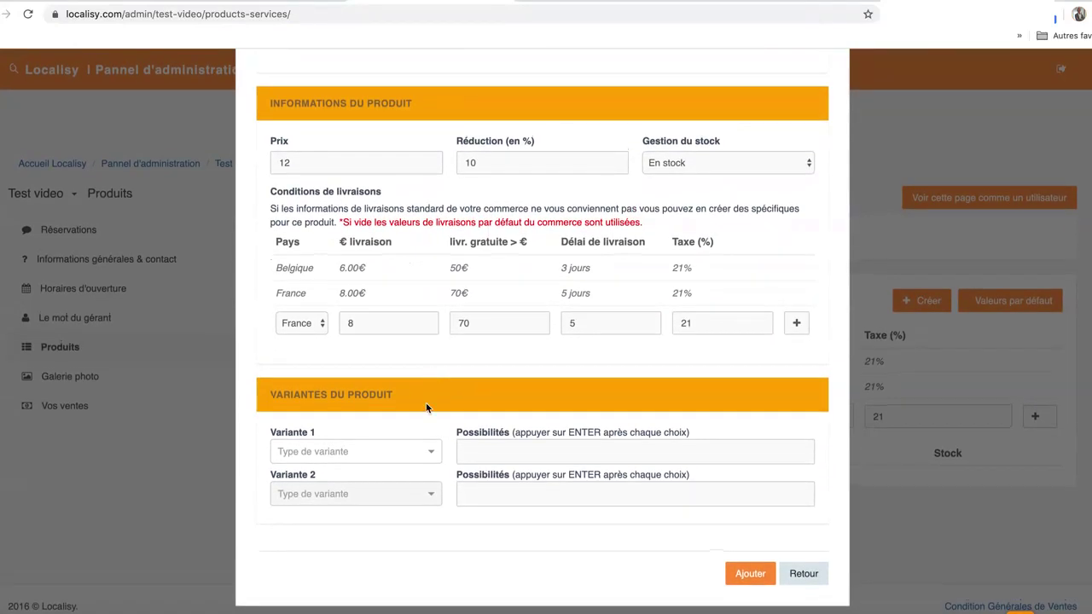
{"action": "left_click", "coordinate": [384, 452]}
{"action": "scroll", "coordinate": [364, 490], "scroll_direction": "down", "scroll_amount": 1}
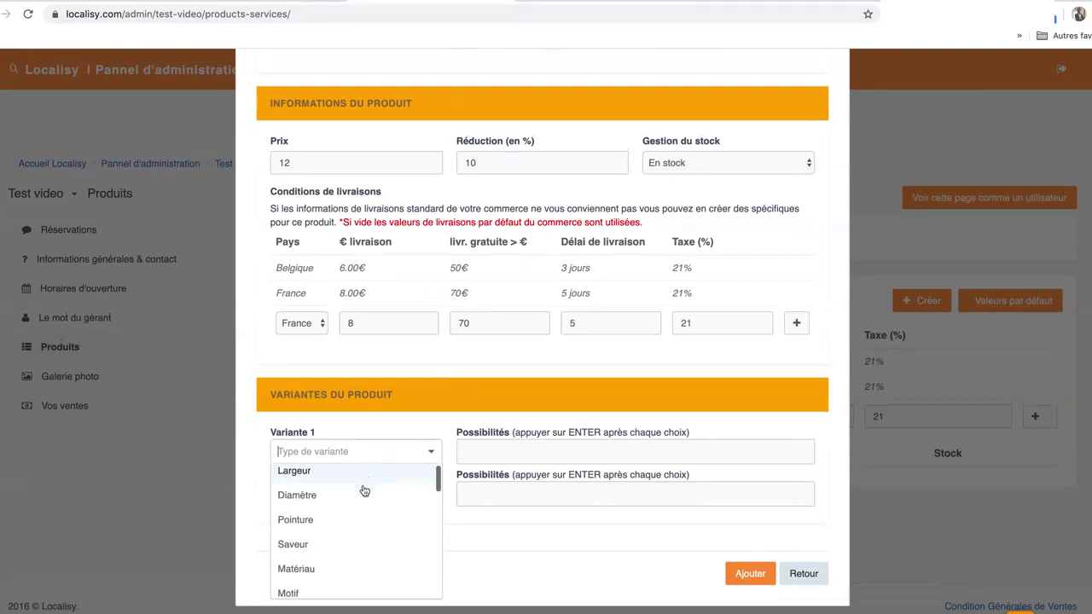
{"action": "scroll", "coordinate": [365, 491], "scroll_direction": "down", "scroll_amount": 2}
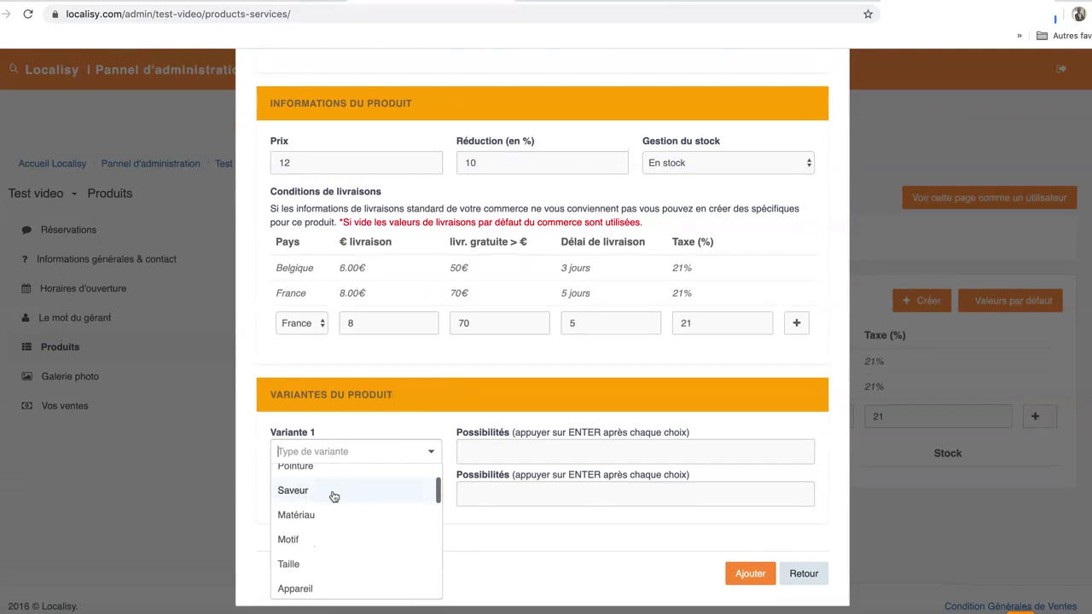
{"action": "left_click", "coordinate": [332, 496]}
{"action": "left_click", "coordinate": [512, 448]}
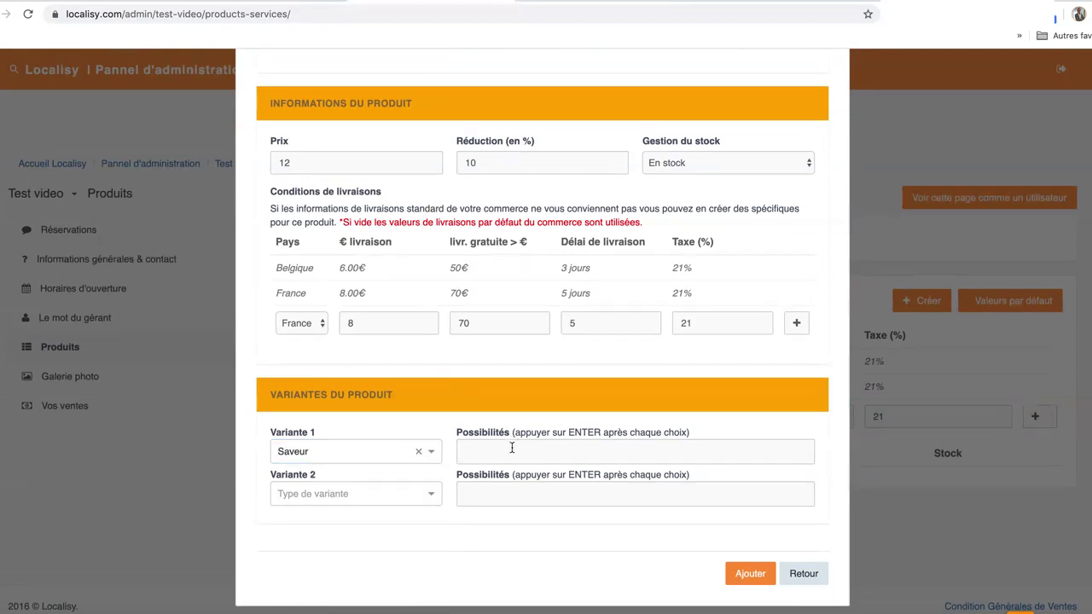
{"action": "type", "text": "Lavande"}
{"action": "key", "text": "Return"}
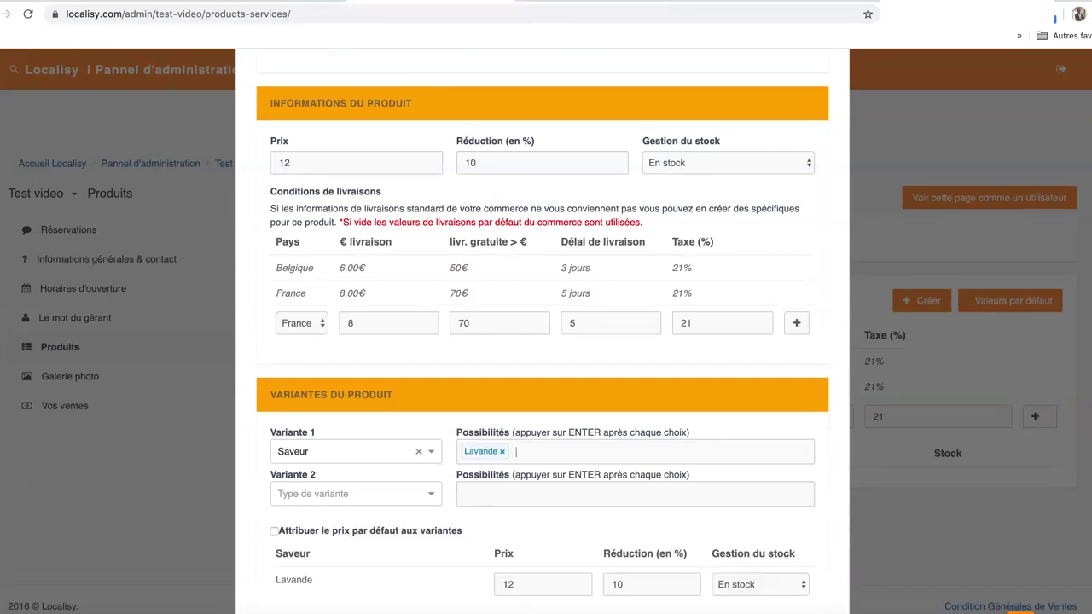
{"action": "type", "text": "Basilic"}
{"action": "key", "text": "Return"}
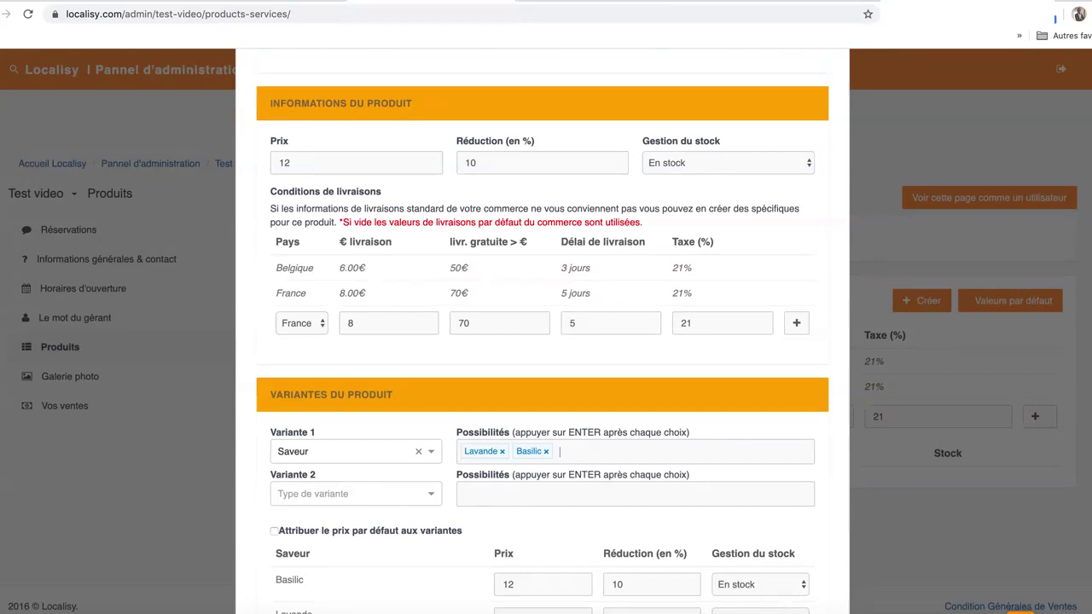
{"action": "scroll", "coordinate": [474, 356], "scroll_direction": "down", "scroll_amount": 3}
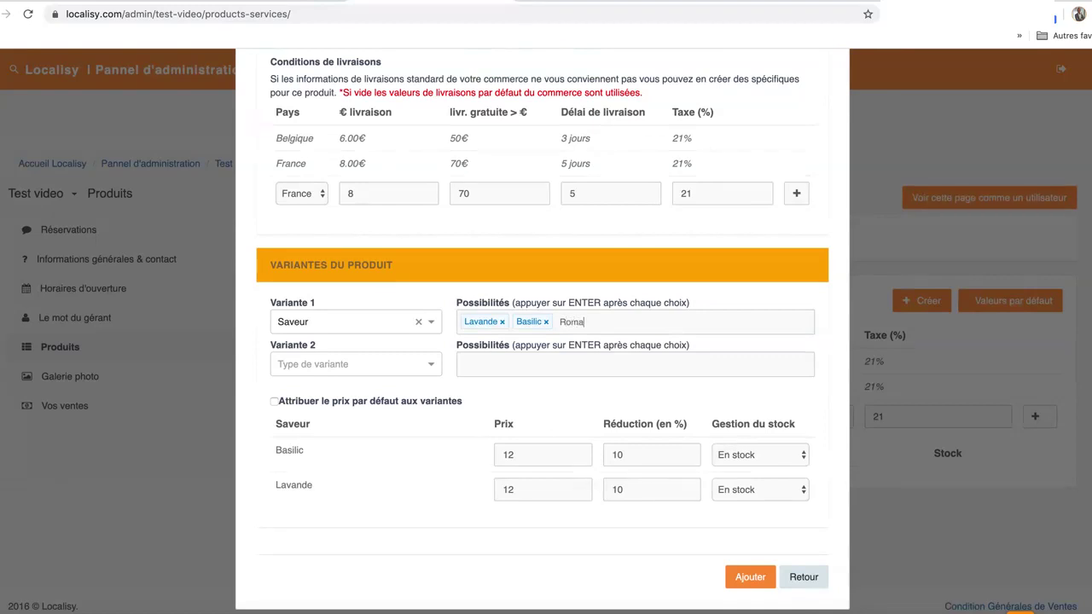
{"action": "key", "text": "Return"}
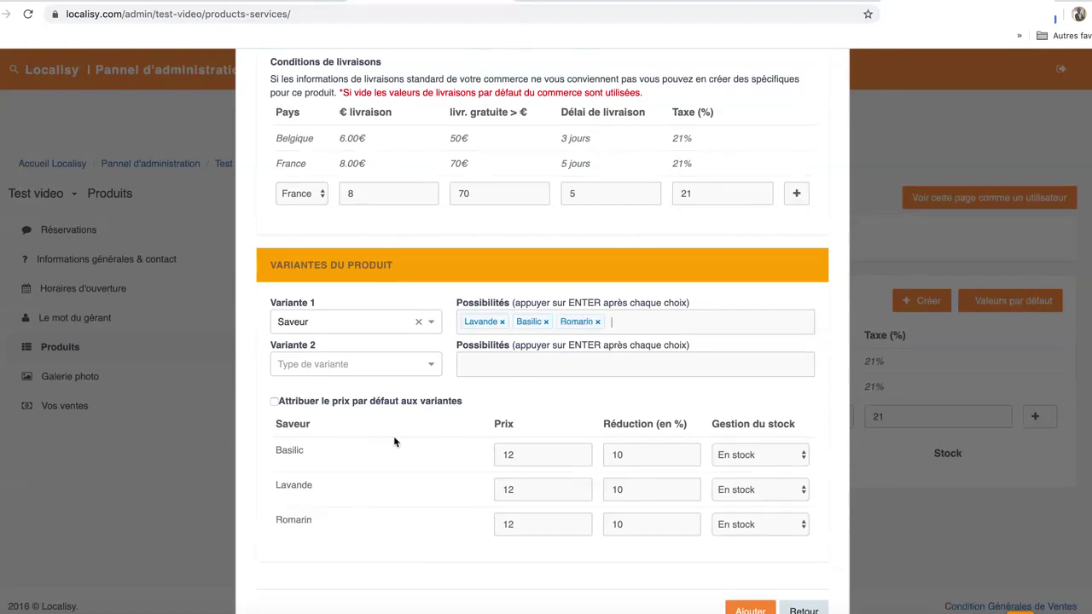
Set the Romarin variant's price to 14 and its stock status to "Stock faible"
{"action": "left_click_drag", "start_coordinate": [517, 456], "coordinate": [502, 455]}
{"action": "left_click", "coordinate": [533, 454]}
{"action": "left_click_drag", "start_coordinate": [520, 524], "coordinate": [506, 524]}
{"action": "type", "text": "1"}
{"action": "scroll", "coordinate": [743, 367], "scroll_direction": "up", "scroll_amount": 5}
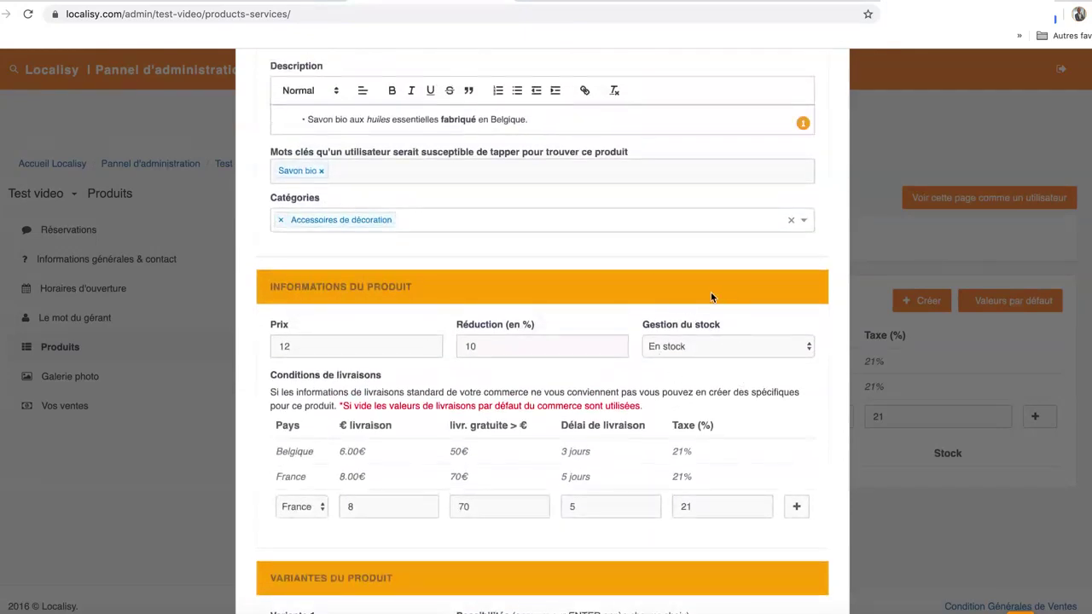
{"action": "scroll", "coordinate": [671, 369], "scroll_direction": "down", "scroll_amount": 5}
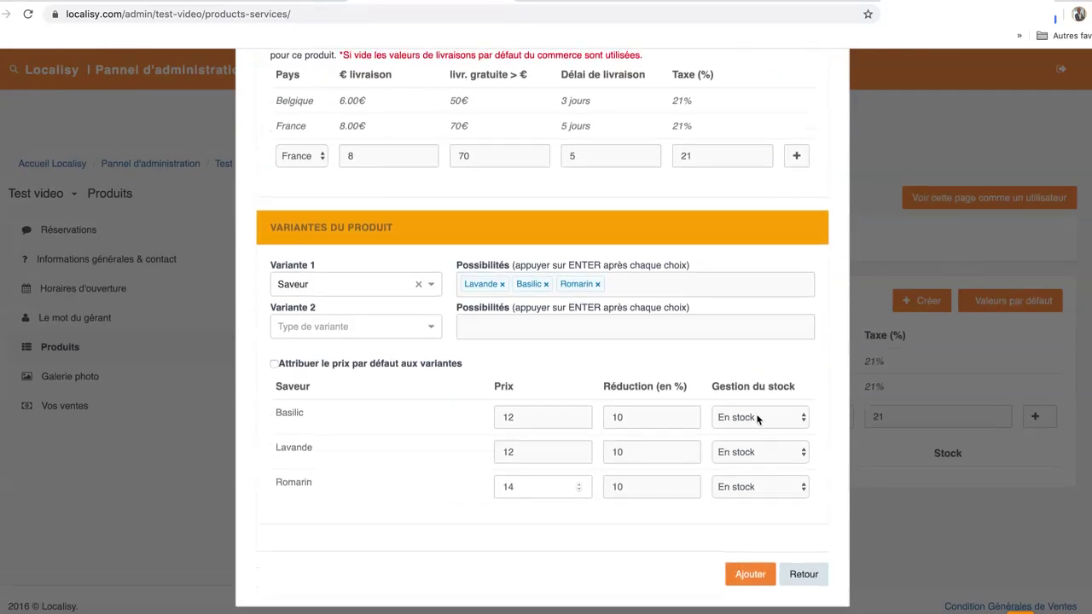
{"action": "left_click", "coordinate": [750, 487]}
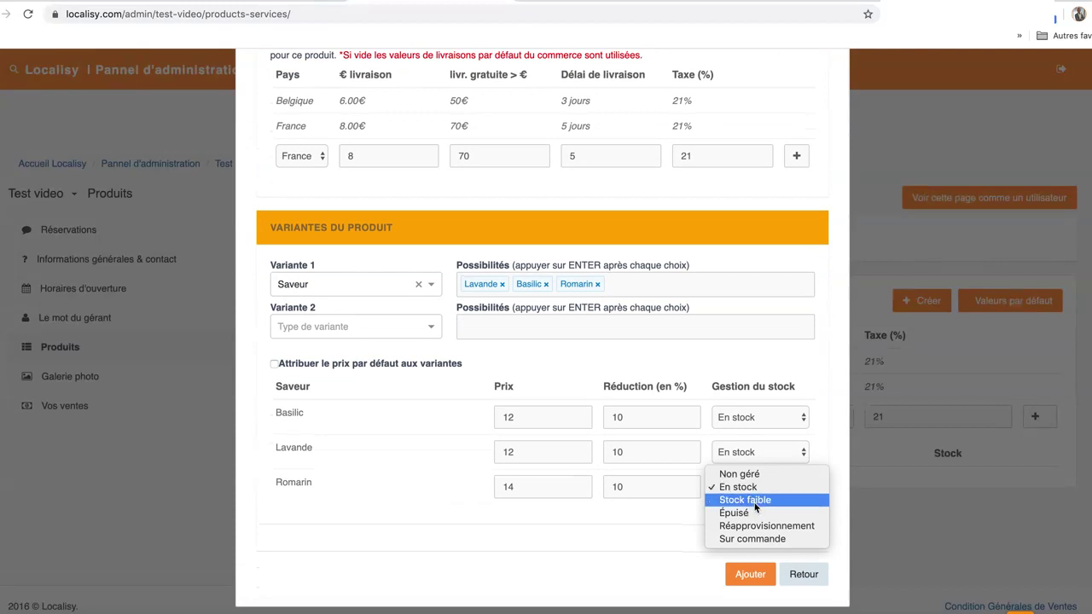
{"action": "left_click", "coordinate": [755, 501]}
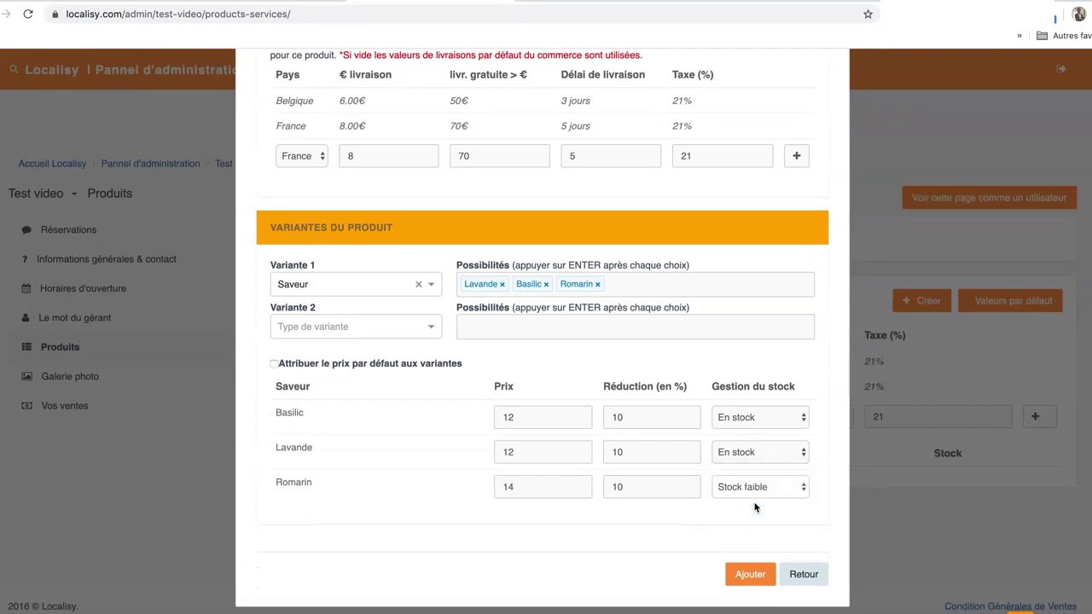
Review the completed product form and add the product to the catalogue
{"action": "scroll", "coordinate": [515, 452], "scroll_direction": "up", "scroll_amount": 8}
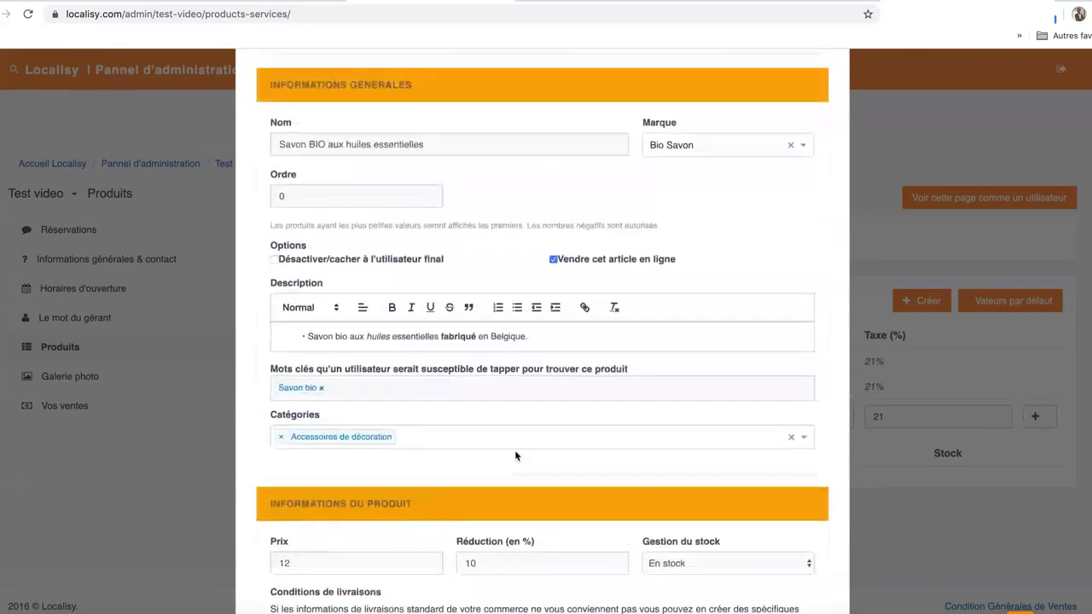
{"action": "scroll", "coordinate": [514, 455], "scroll_direction": "down", "scroll_amount": 10}
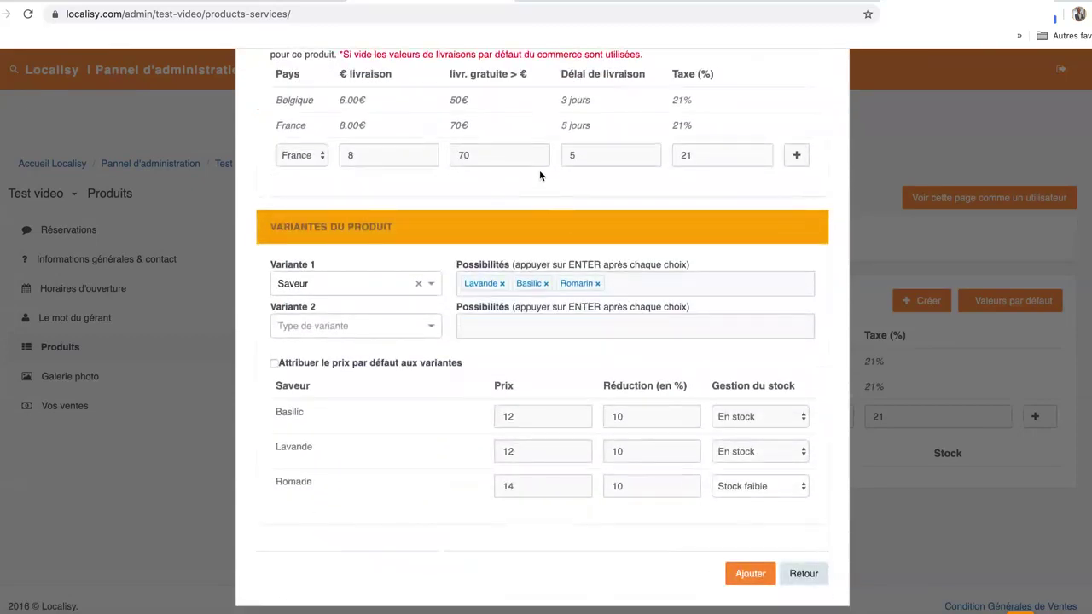
{"action": "scroll", "coordinate": [539, 170], "scroll_direction": "up", "scroll_amount": 5}
{"action": "scroll", "coordinate": [539, 171], "scroll_direction": "down", "scroll_amount": 5}
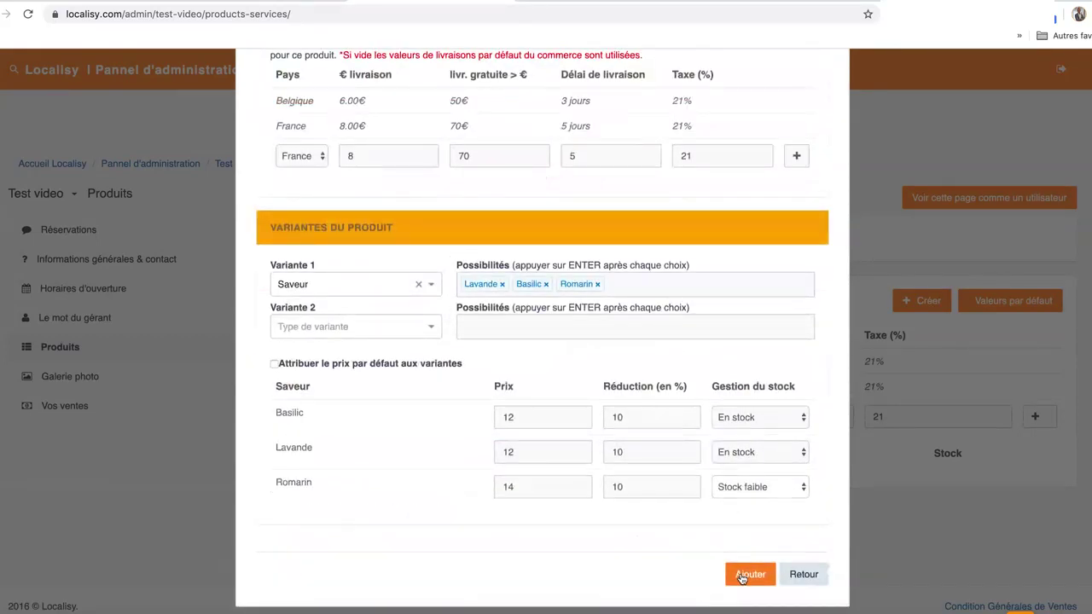
{"action": "left_click", "coordinate": [741, 578]}
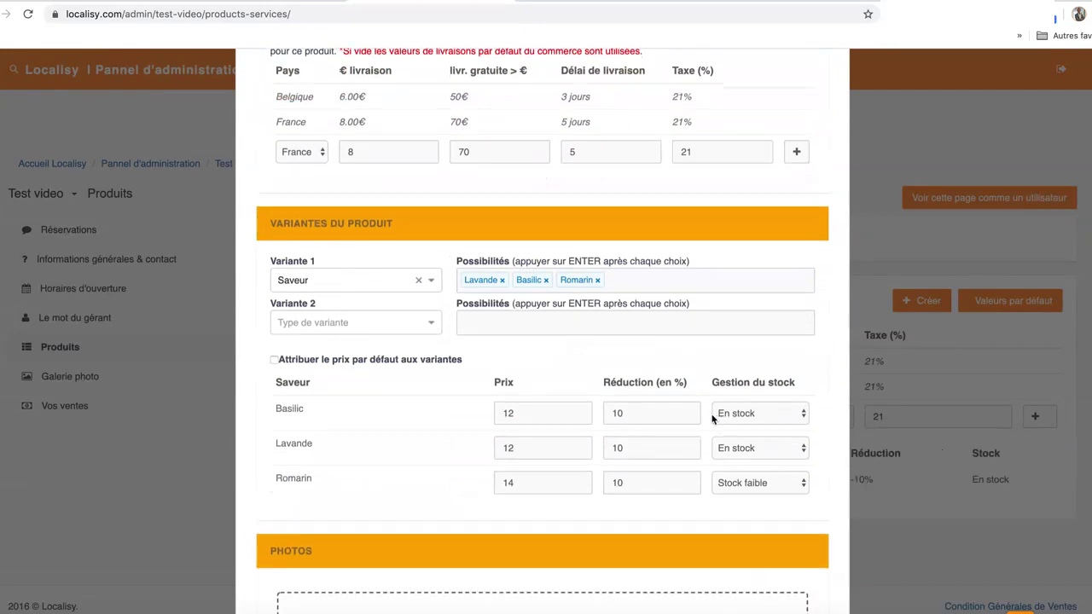
Add the photo tout_doux.jpg from the Produit folder of Demo_Video to the product, save it and return to the product list
{"action": "scroll", "coordinate": [597, 435], "scroll_direction": "down", "scroll_amount": 3}
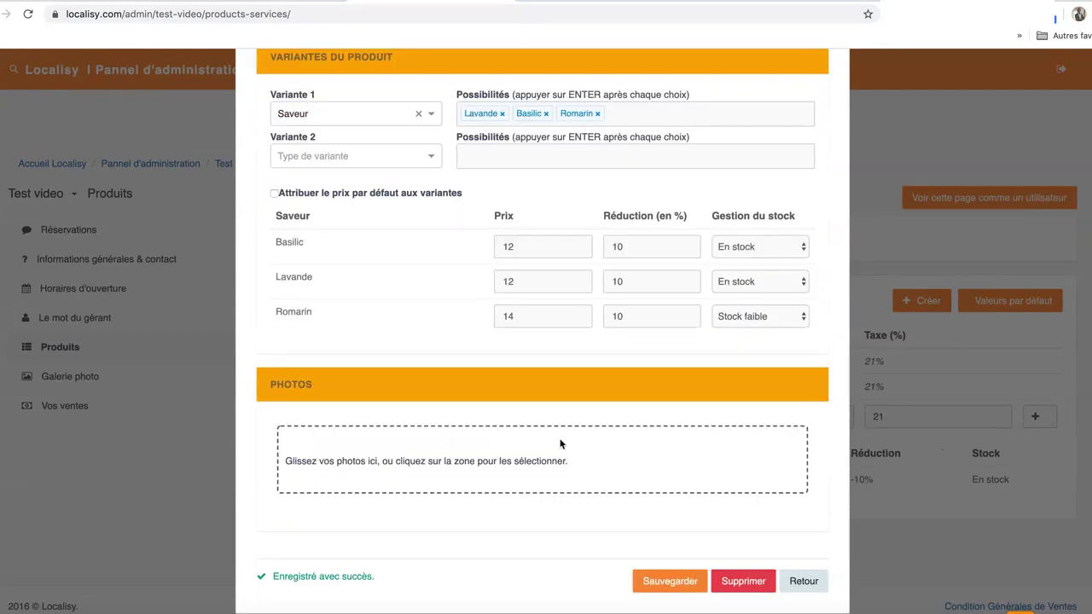
{"action": "left_click", "coordinate": [495, 461]}
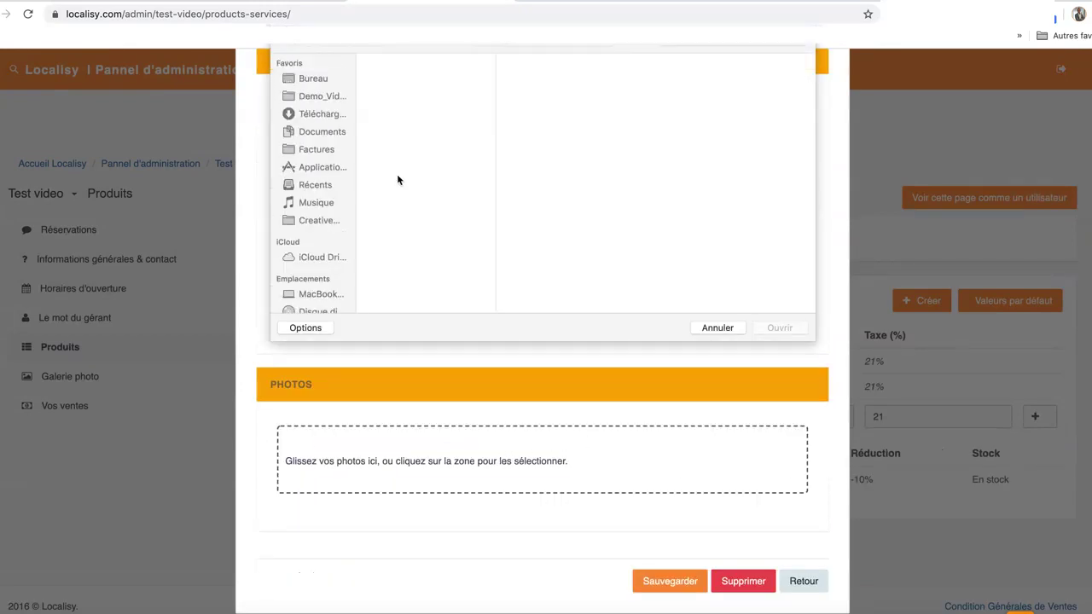
{"action": "left_click", "coordinate": [325, 99]}
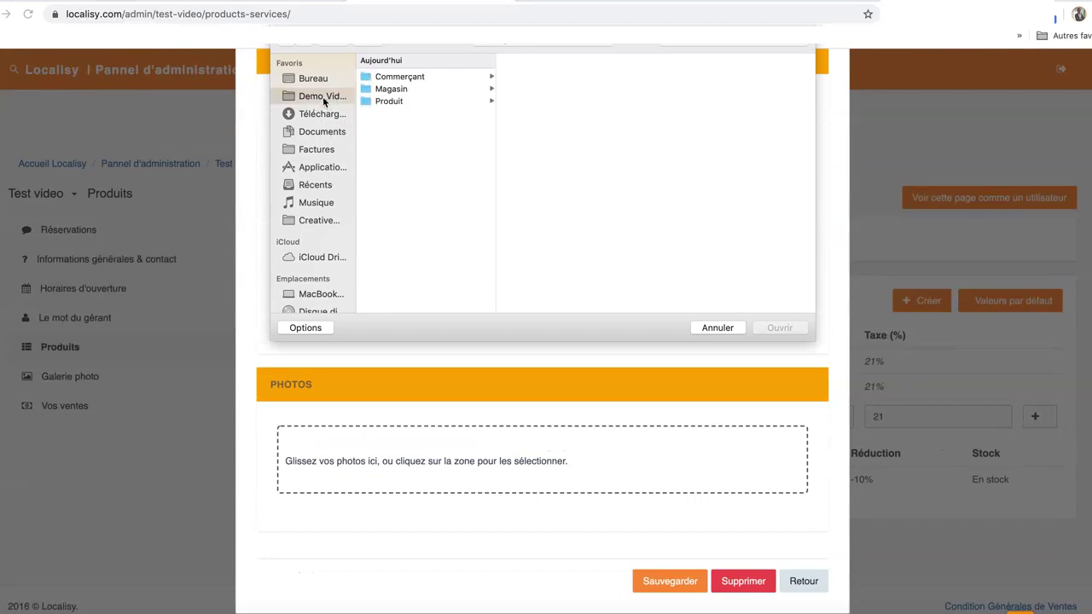
{"action": "left_click", "coordinate": [414, 101]}
{"action": "left_click", "coordinate": [543, 89]}
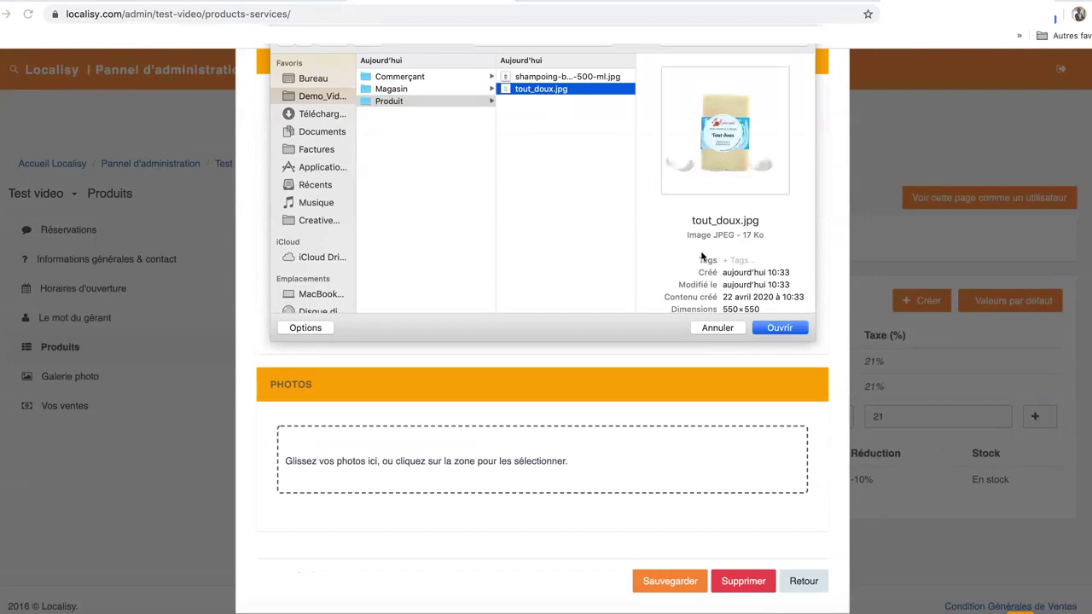
{"action": "left_click", "coordinate": [783, 328]}
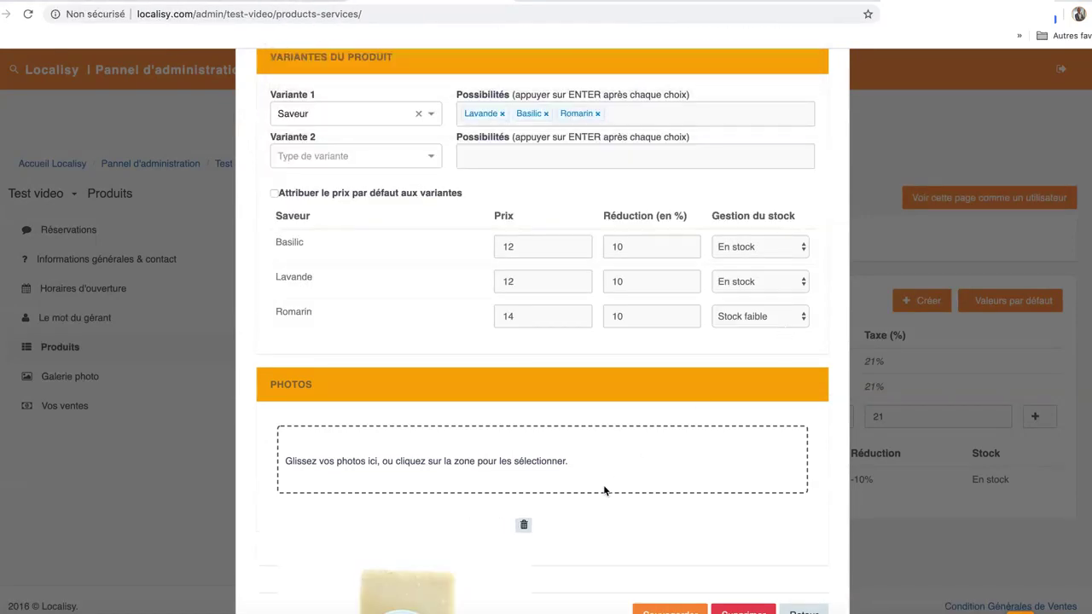
{"action": "scroll", "coordinate": [603, 490], "scroll_direction": "down", "scroll_amount": 5}
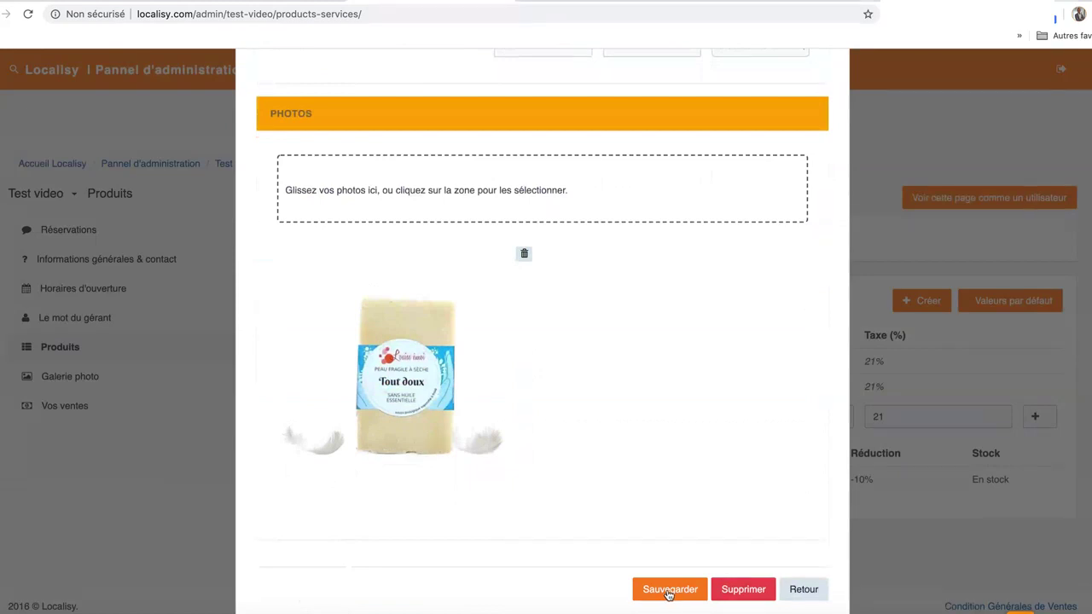
{"action": "left_click", "coordinate": [671, 587]}
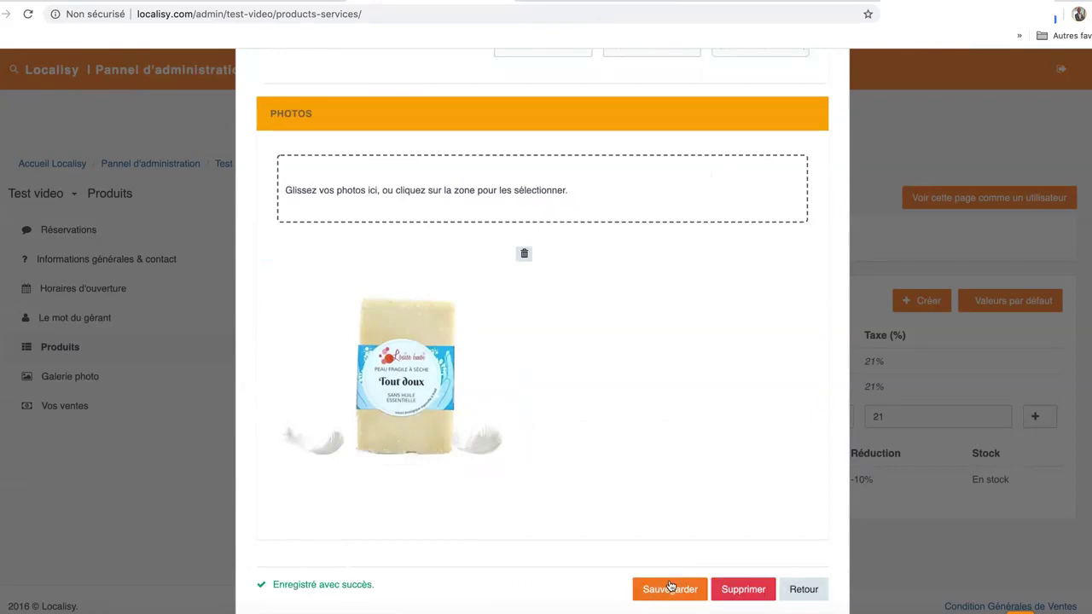
{"action": "left_click", "coordinate": [803, 589]}
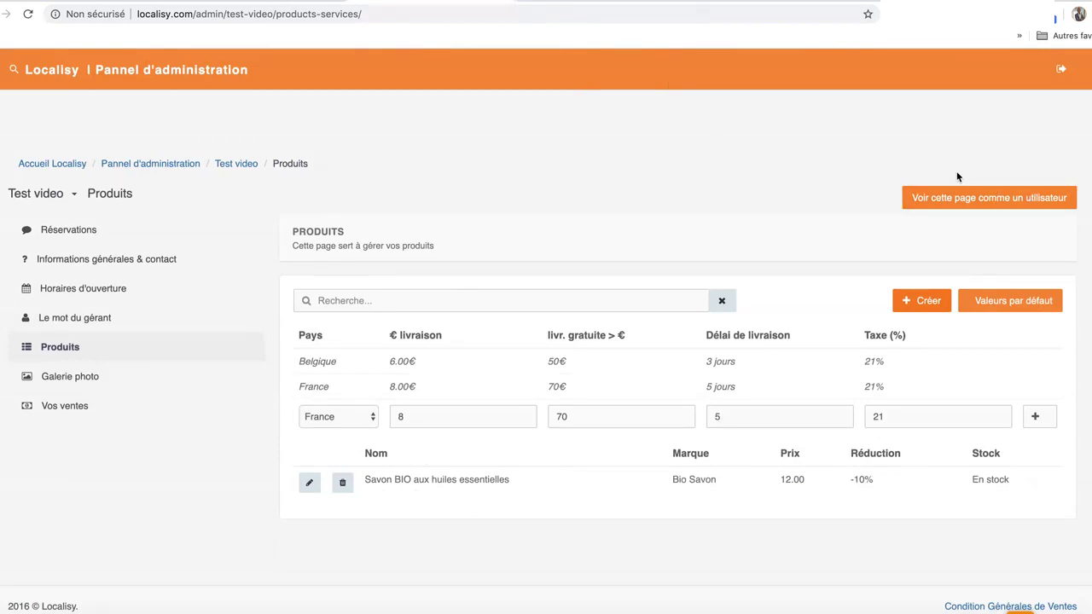
View the shop page as a visitor, open the "Savon BIO aux huiles essentielles" product from the catalogue and check its description
{"action": "left_click", "coordinate": [948, 205]}
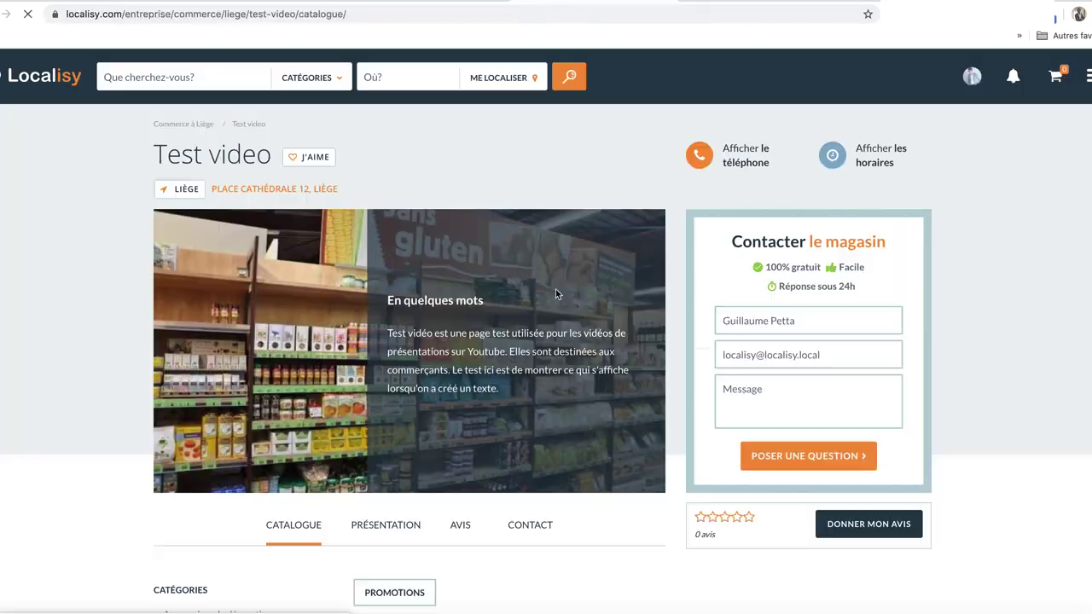
{"action": "scroll", "coordinate": [547, 298], "scroll_direction": "down", "scroll_amount": 4}
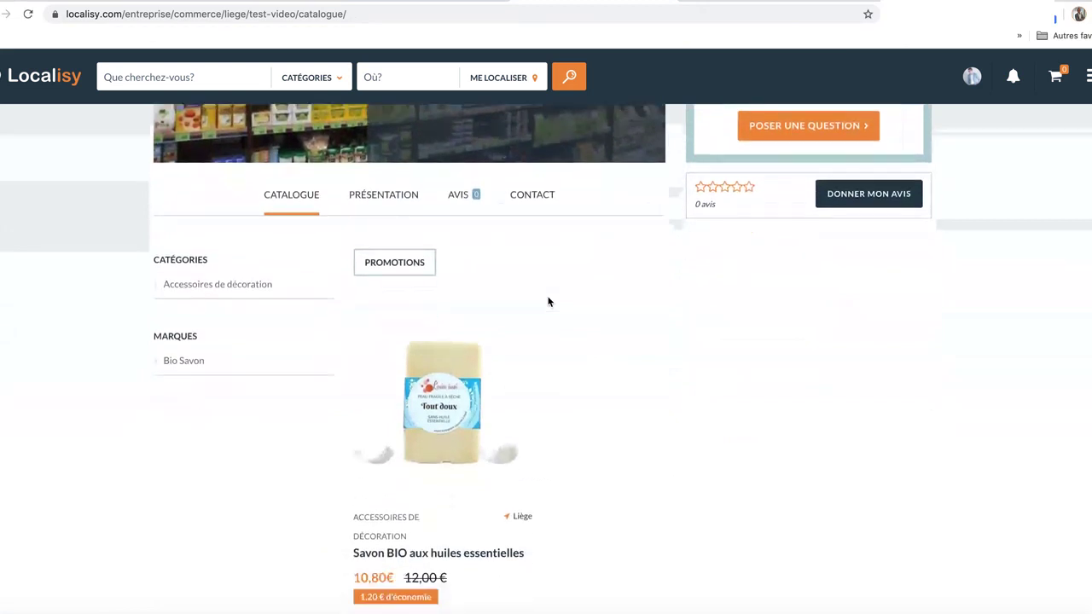
{"action": "mouse_move", "coordinate": [444, 363]}
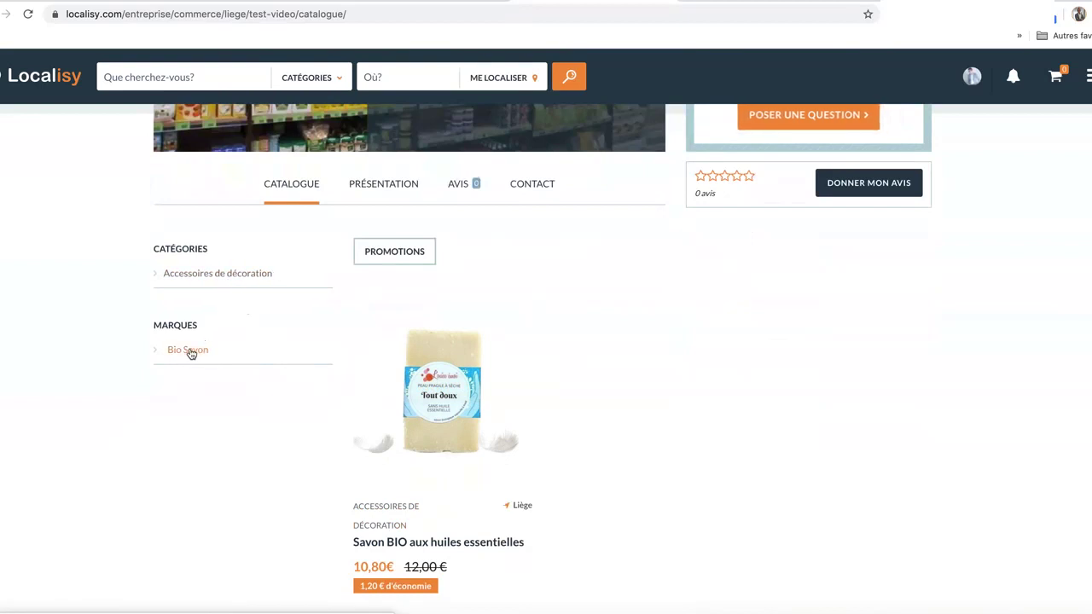
{"action": "mouse_move", "coordinate": [419, 349]}
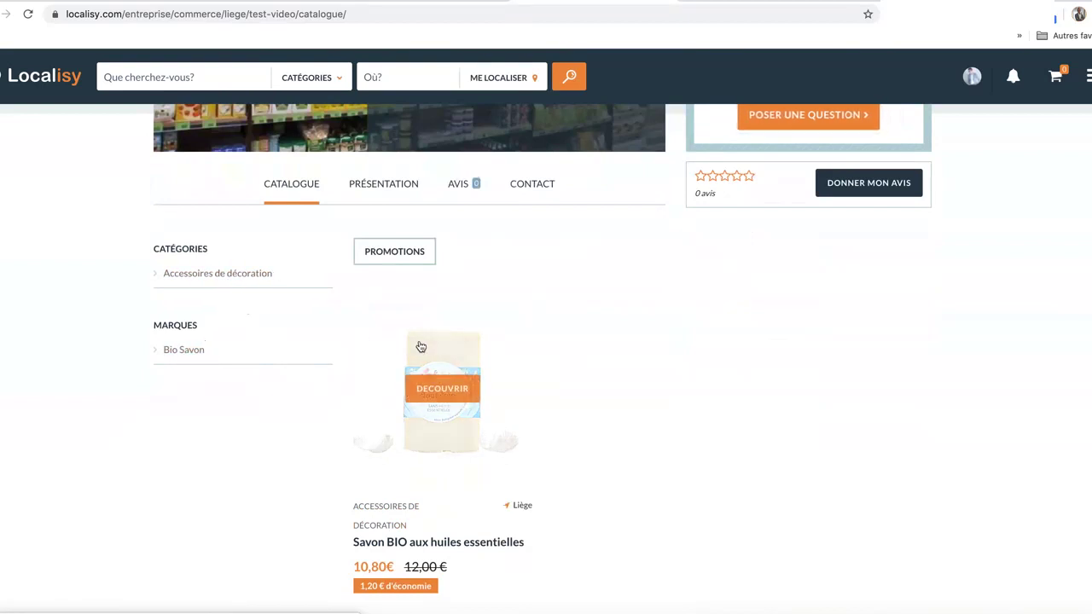
{"action": "left_click", "coordinate": [439, 389]}
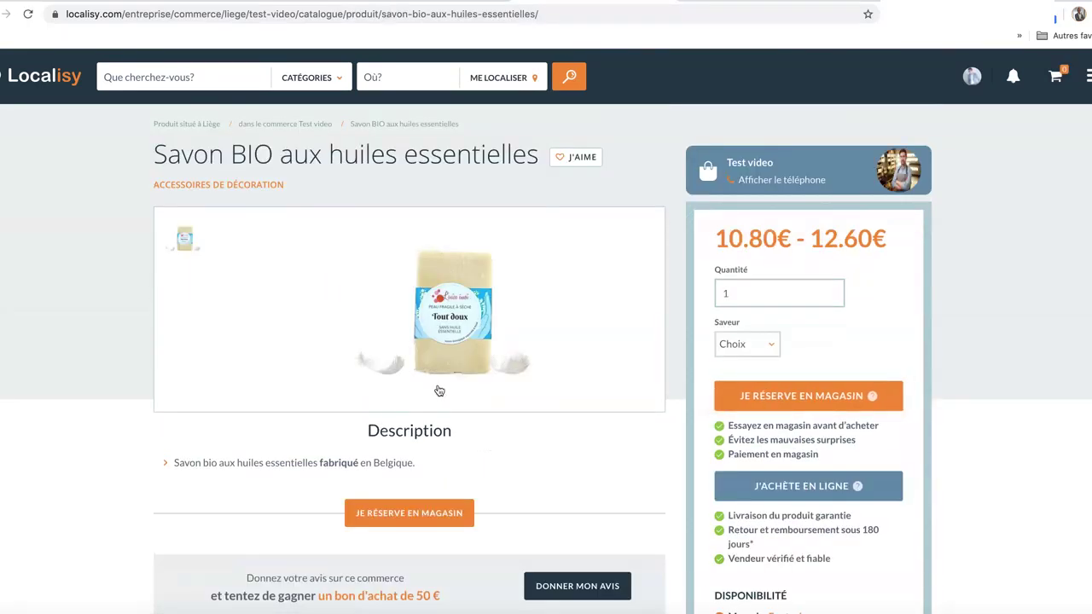
{"action": "left_click_drag", "start_coordinate": [424, 462], "coordinate": [156, 468]}
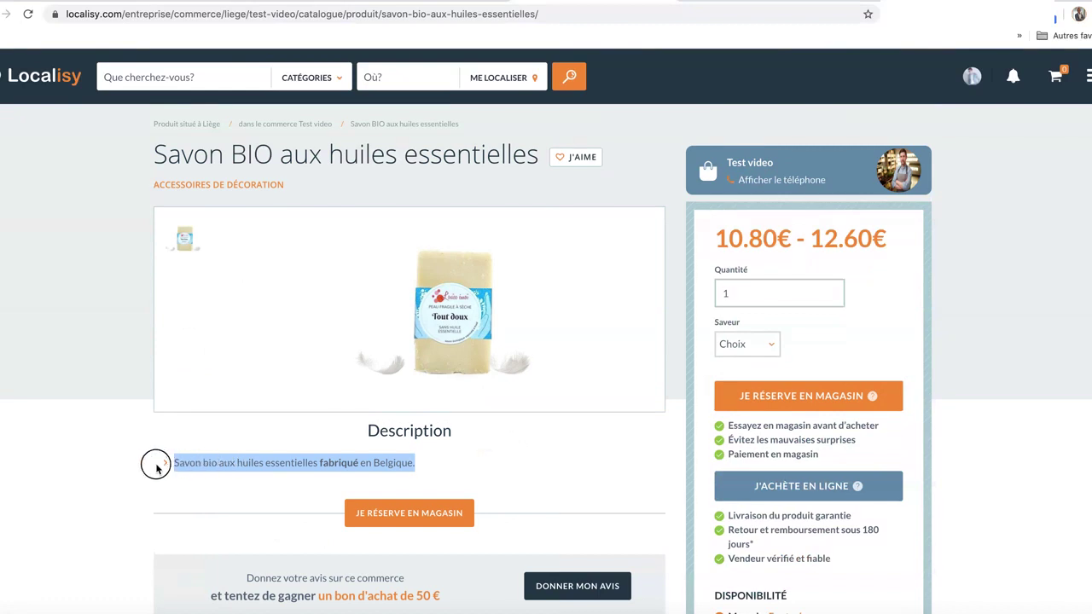
{"action": "left_click", "coordinate": [156, 468]}
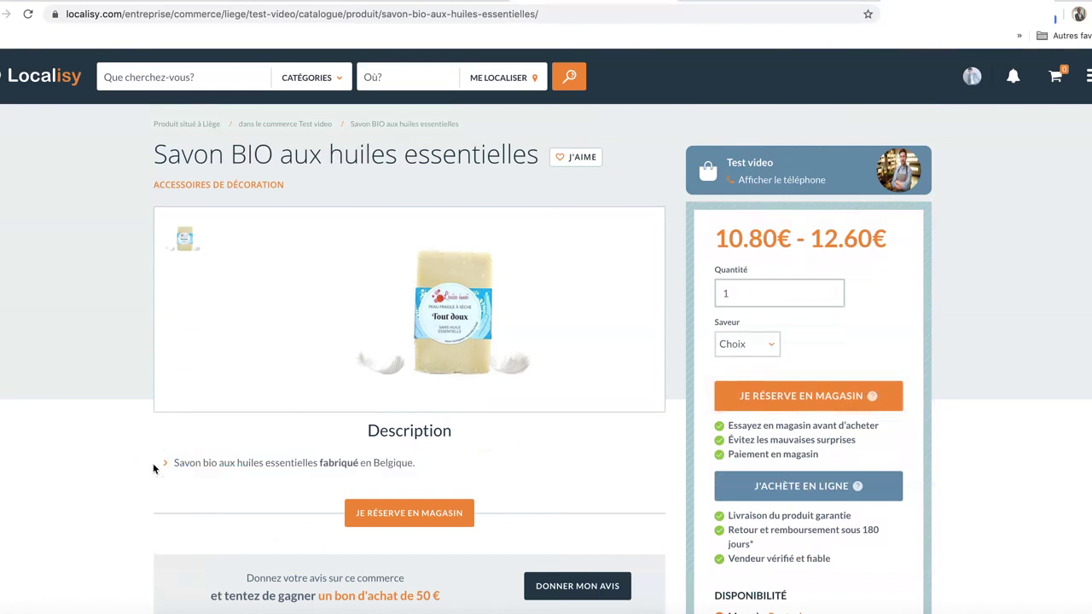
Choose the Romarin scent on the public product page and check its price, purchase options and availability
{"action": "left_click", "coordinate": [750, 344]}
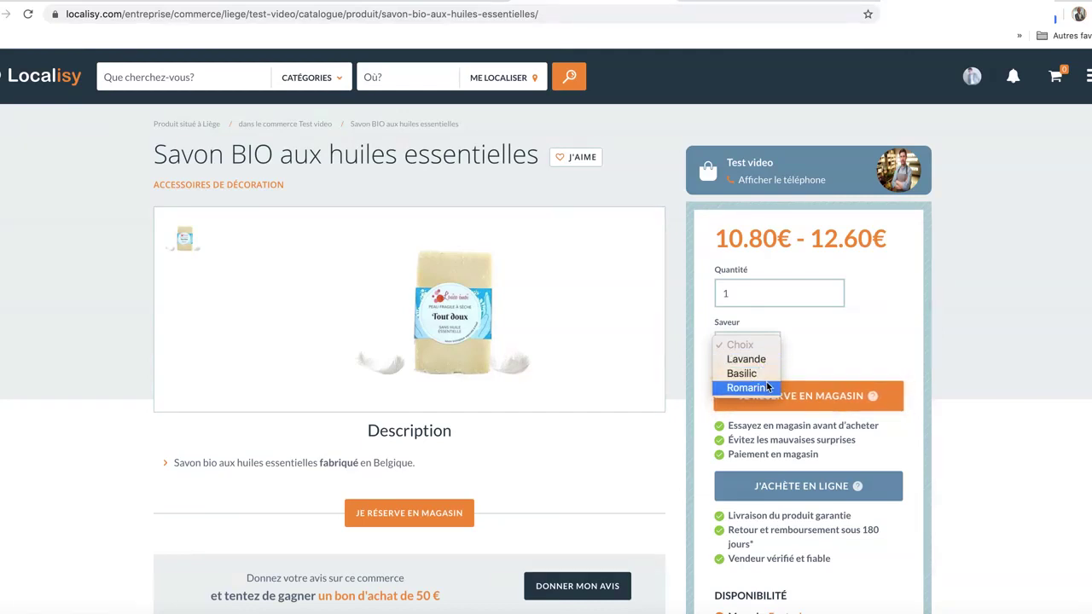
{"action": "left_click", "coordinate": [767, 387]}
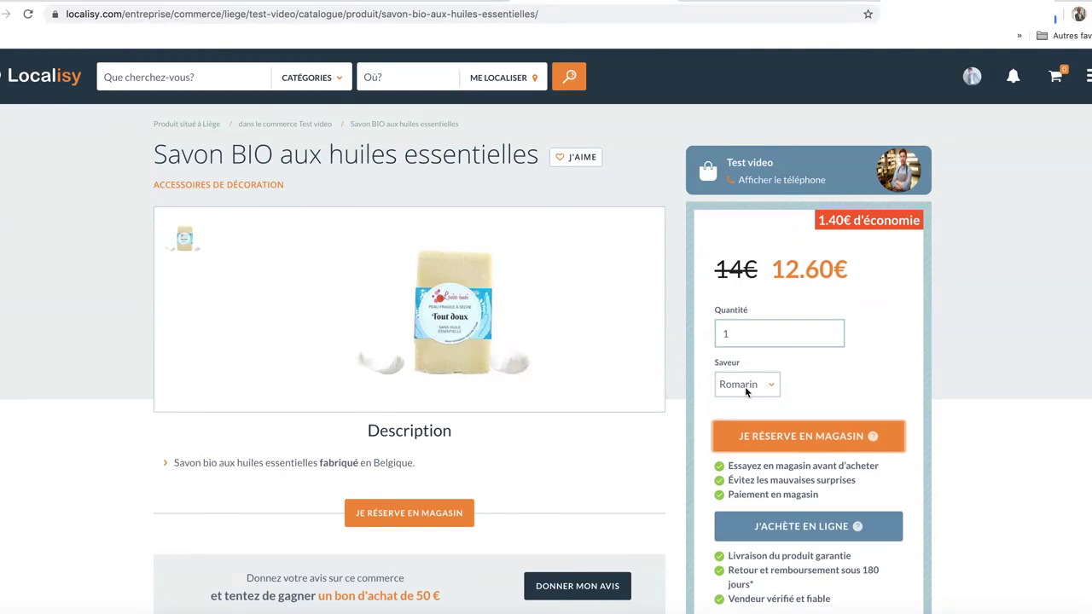
{"action": "left_click_drag", "start_coordinate": [721, 270], "coordinate": [845, 269]}
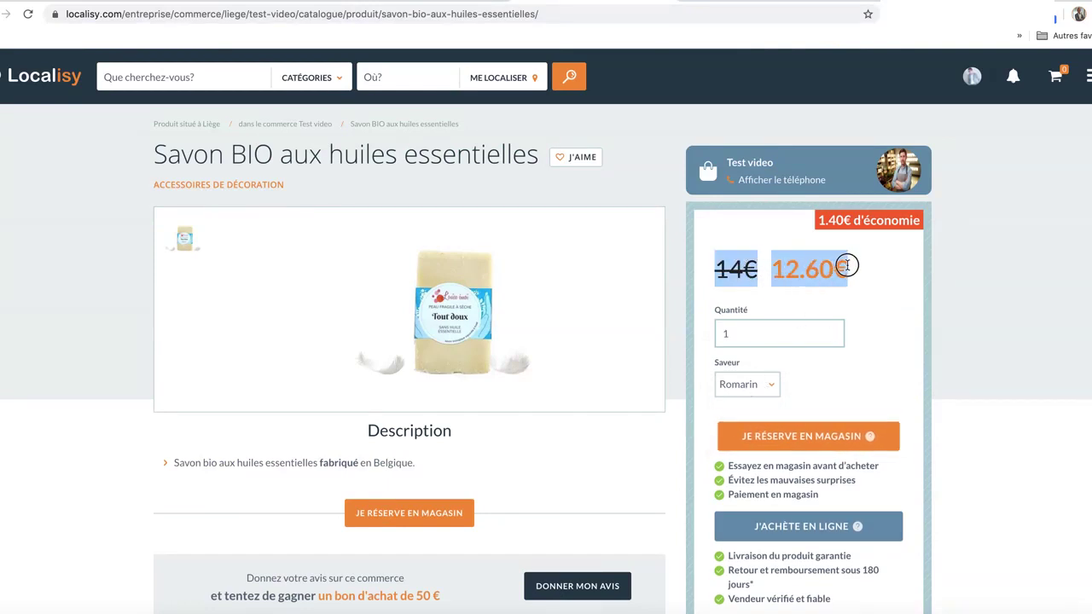
{"action": "left_click", "coordinate": [849, 270]}
{"action": "scroll", "coordinate": [849, 270], "scroll_direction": "down", "scroll_amount": 2}
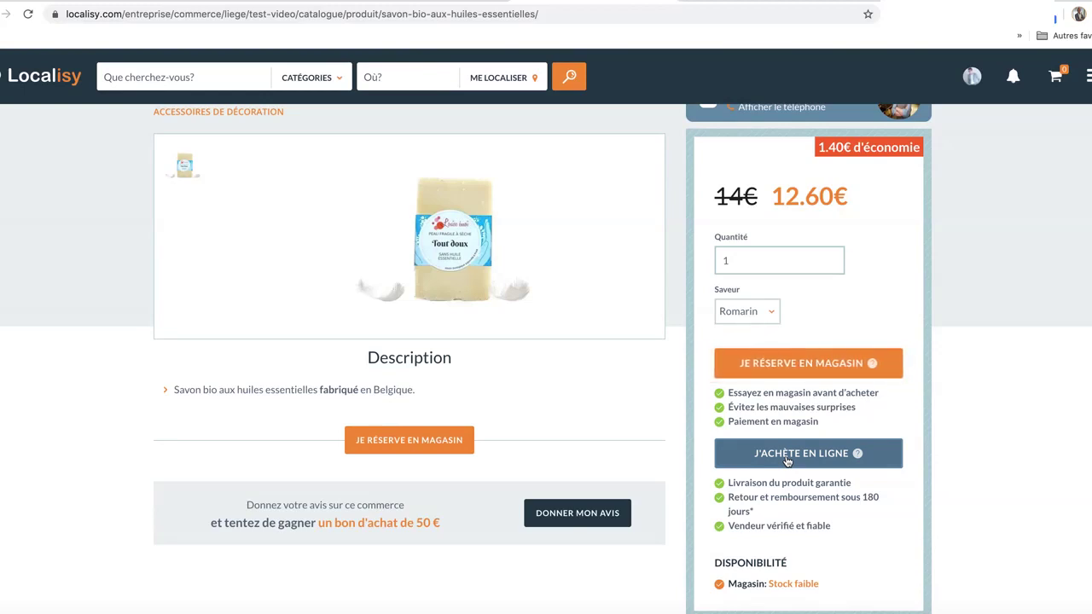
{"action": "scroll", "coordinate": [617, 383], "scroll_direction": "up", "scroll_amount": 2}
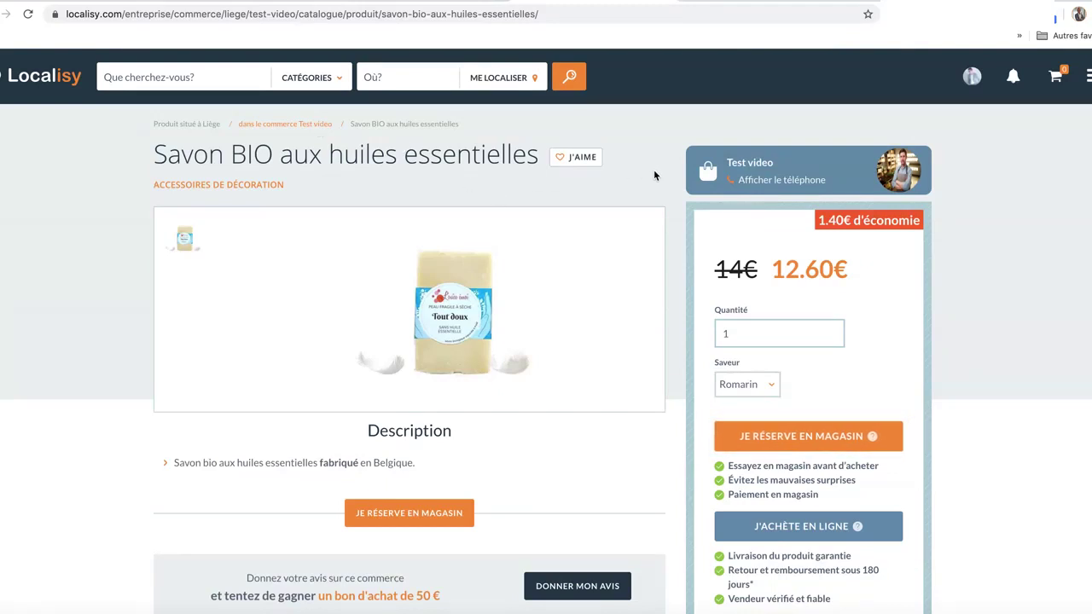
{"action": "scroll", "coordinate": [657, 176], "scroll_direction": "down", "scroll_amount": 2}
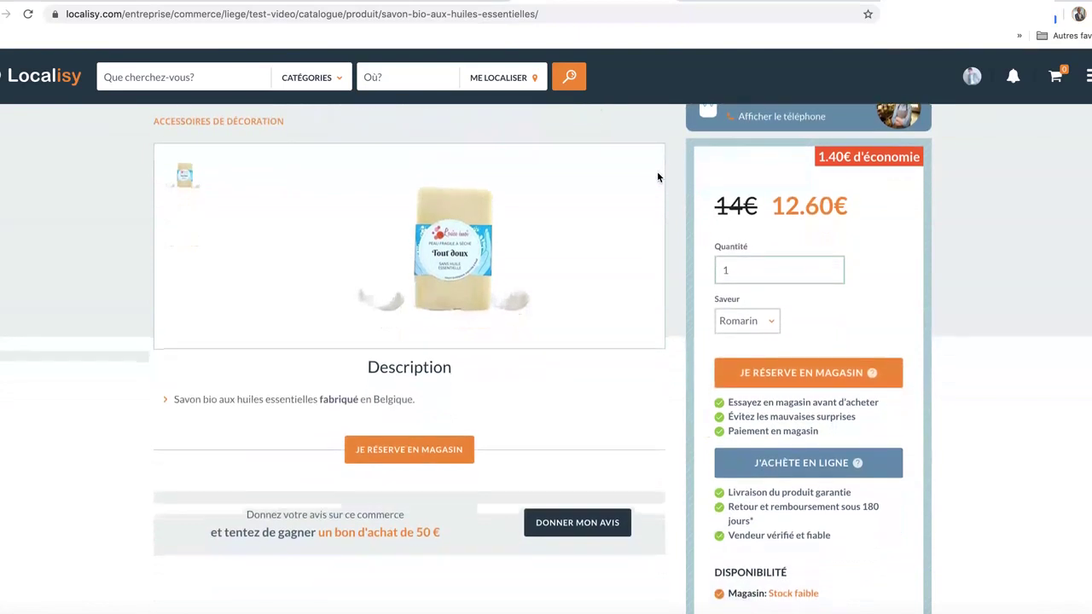